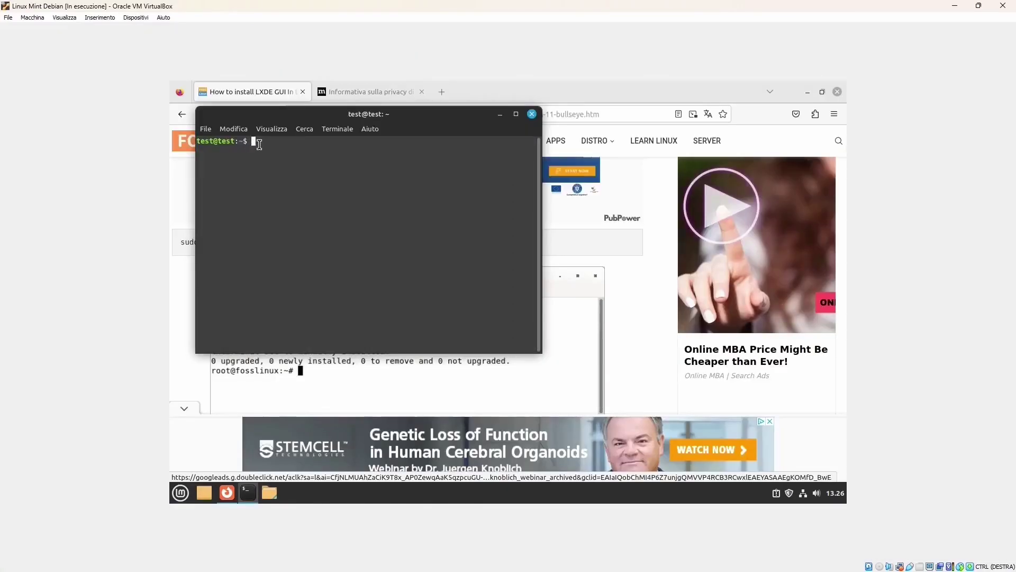
Run the copied command sudo apt install lxde task-lxde-desktop -y in the terminal and enter the sudo password
right_click(256, 146)
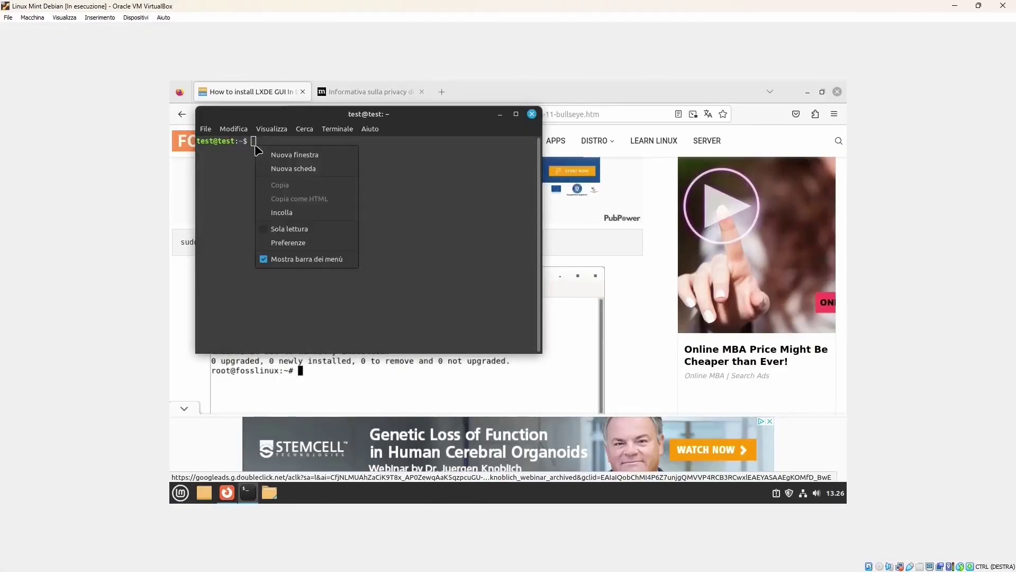
click(287, 215)
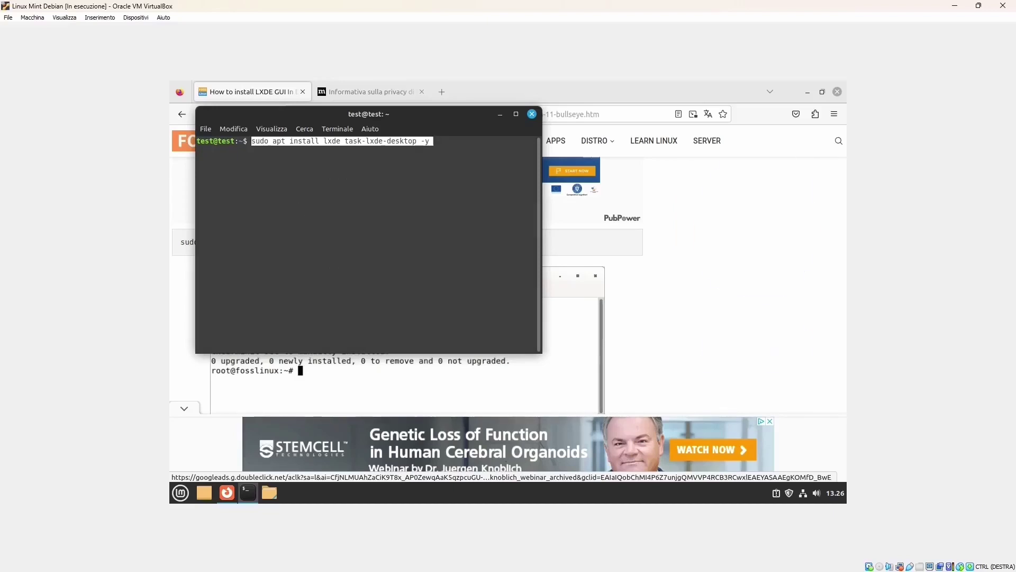
key(Return)
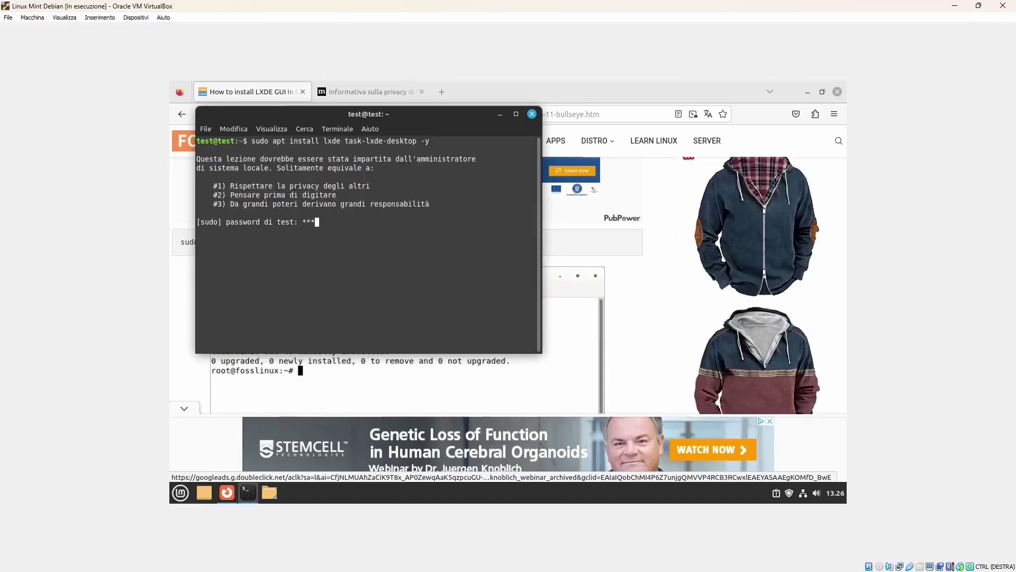
key(Return)
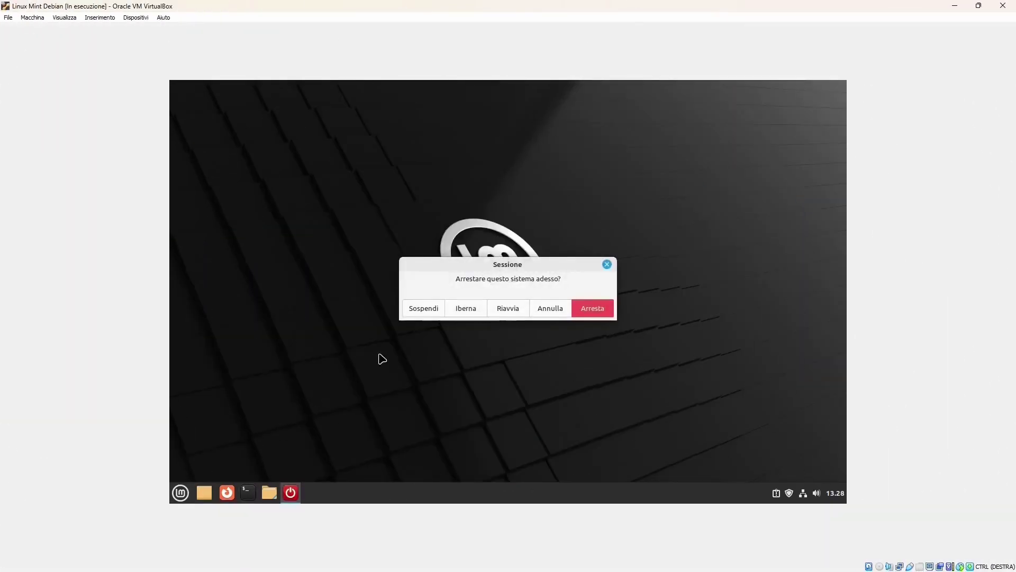
Cancel the shutdown prompt, switch user, and choose LXDE as the desktop environment on the login screen
click(607, 265)
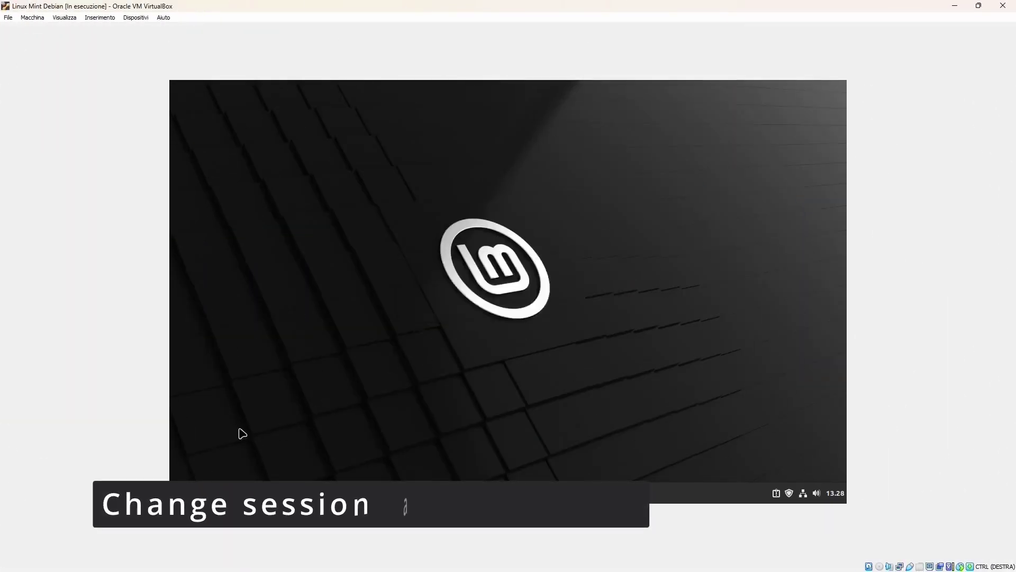
click(180, 492)
click(200, 422)
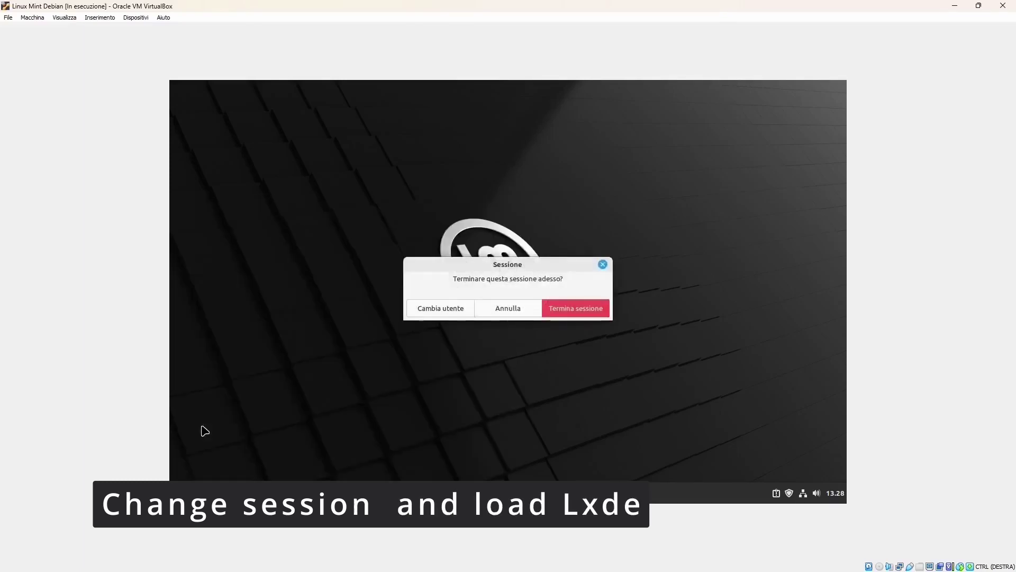
click(434, 311)
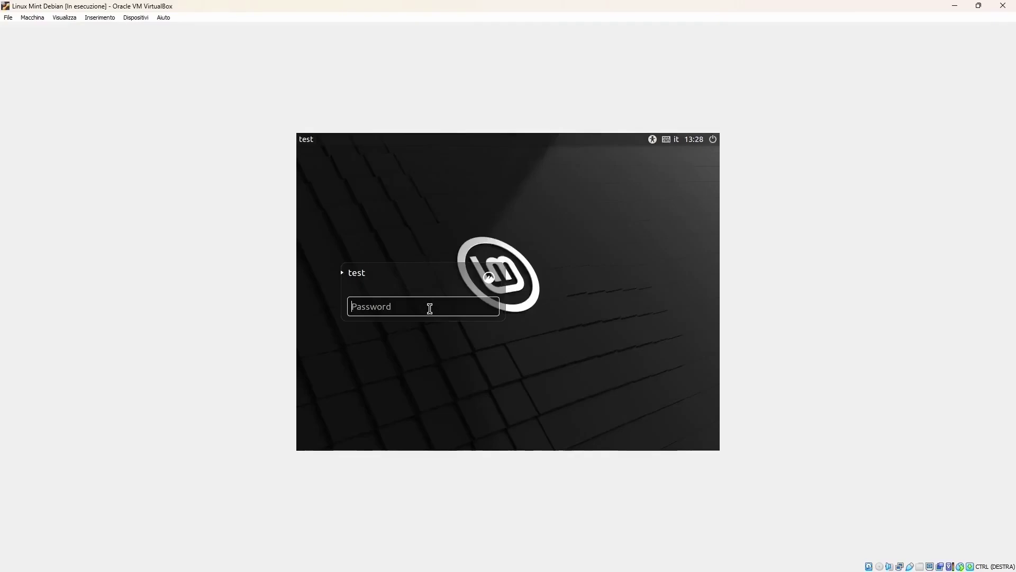
click(489, 277)
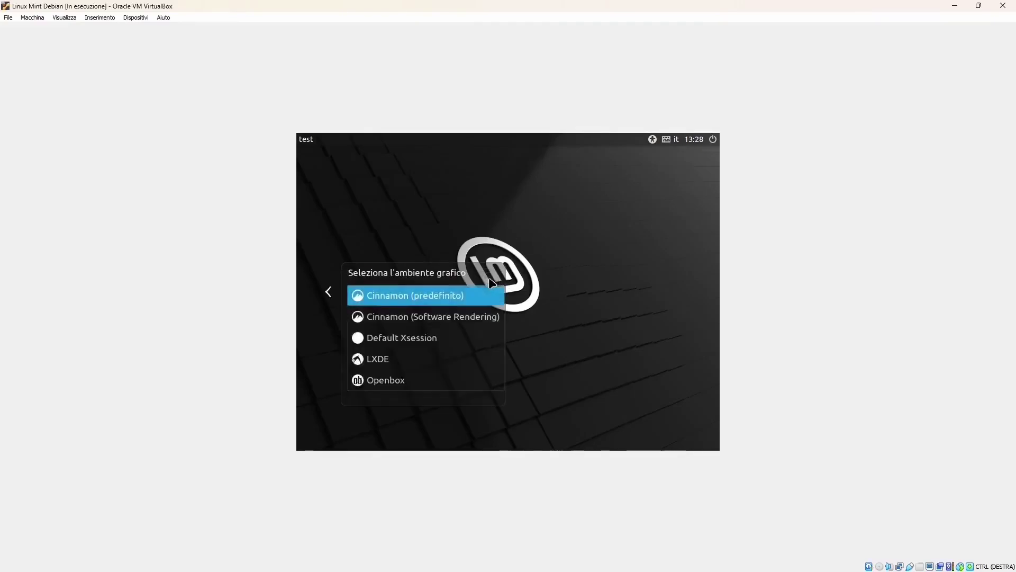
click(367, 359)
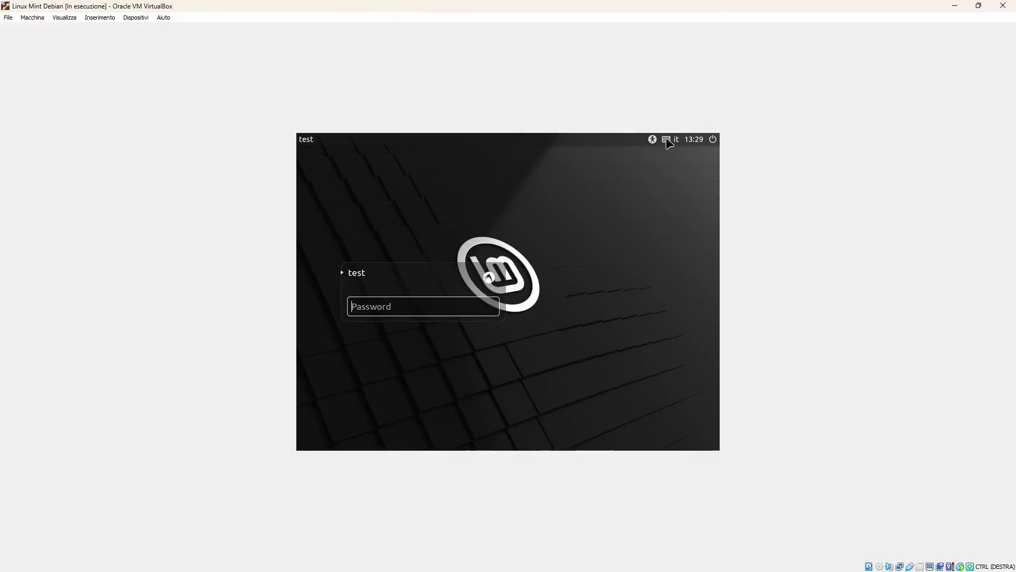
Restart the system from the login screen and boot LMDE 5 Elsie
click(714, 140)
click(696, 179)
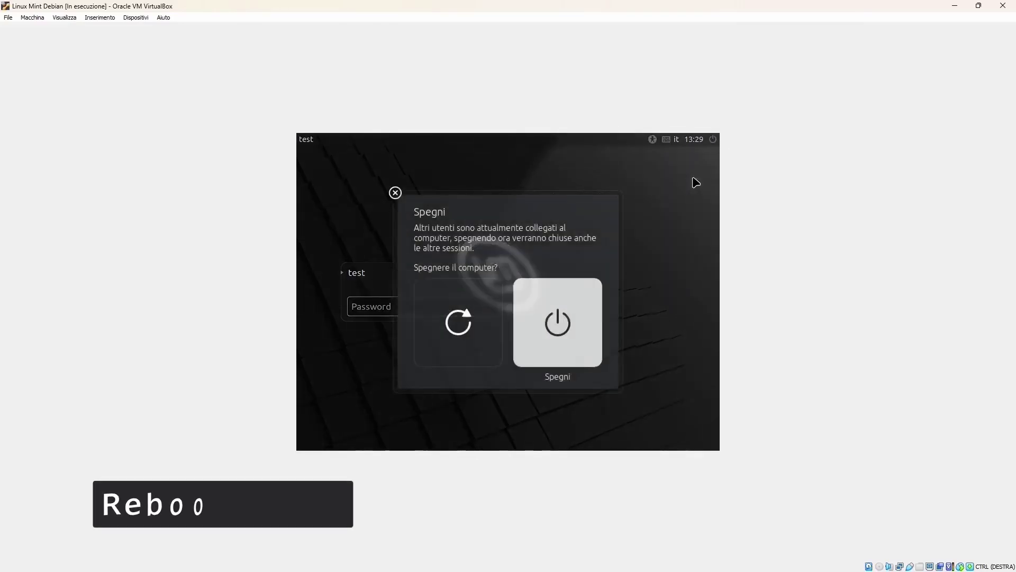
click(464, 310)
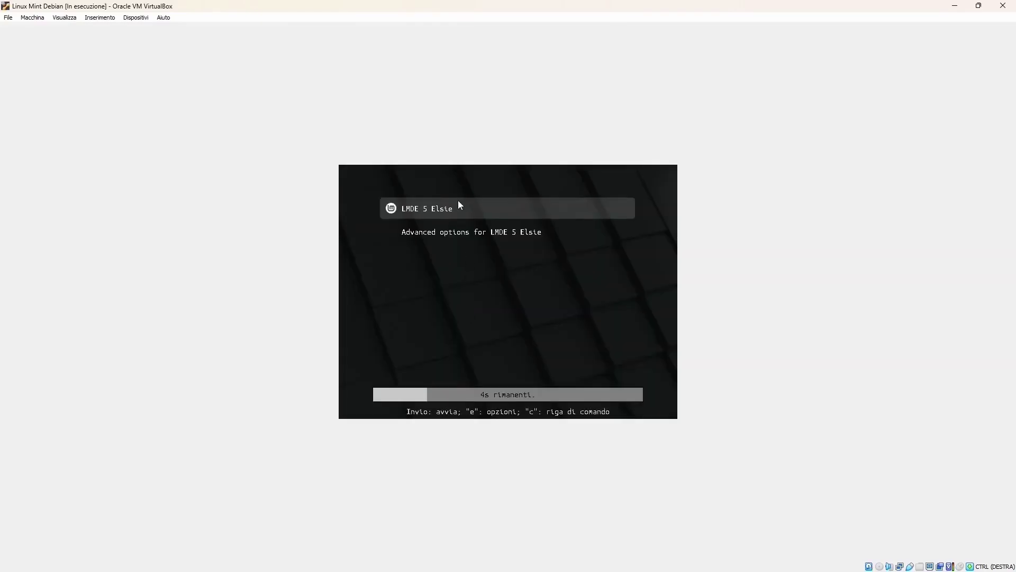
click(458, 204)
click(500, 349)
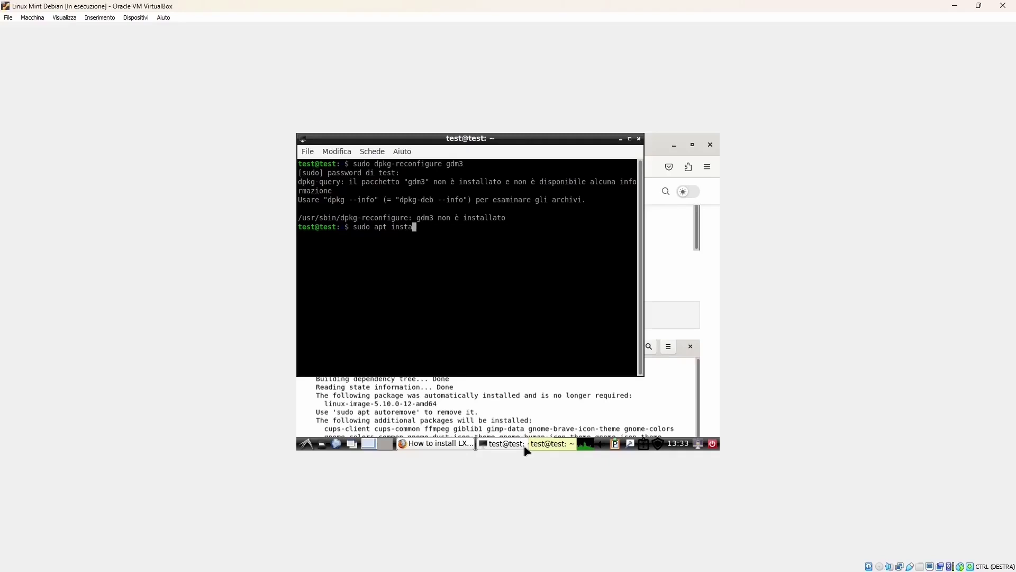
Install the display manager with sudo apt install gdm3 and accept the additional packages
text(ll gdm3)
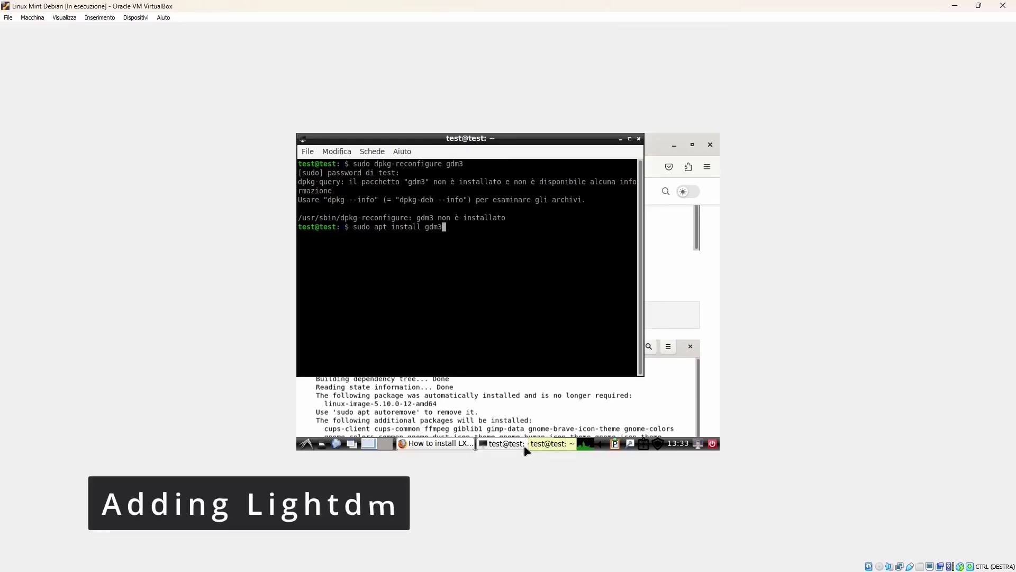
key(Return)
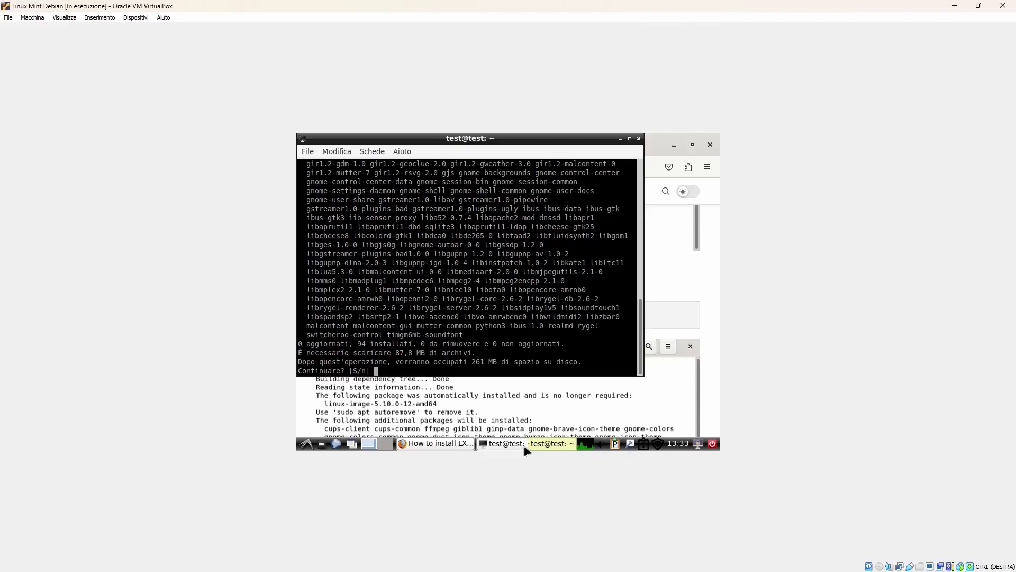
text(s)
key(Return)
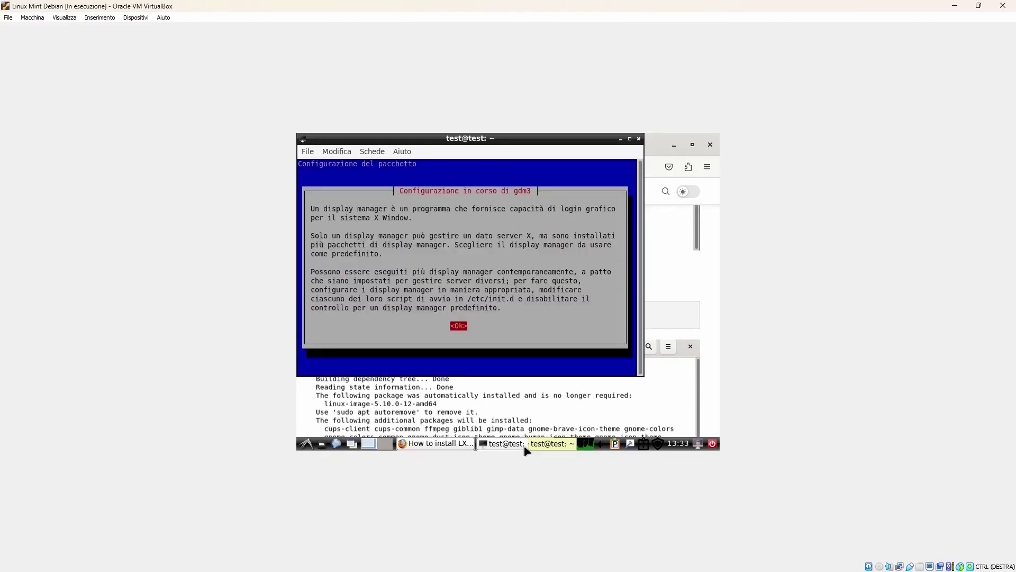
Set lightdm as the default display manager in the gdm3 configuration and minimize the terminal window
key(Return)
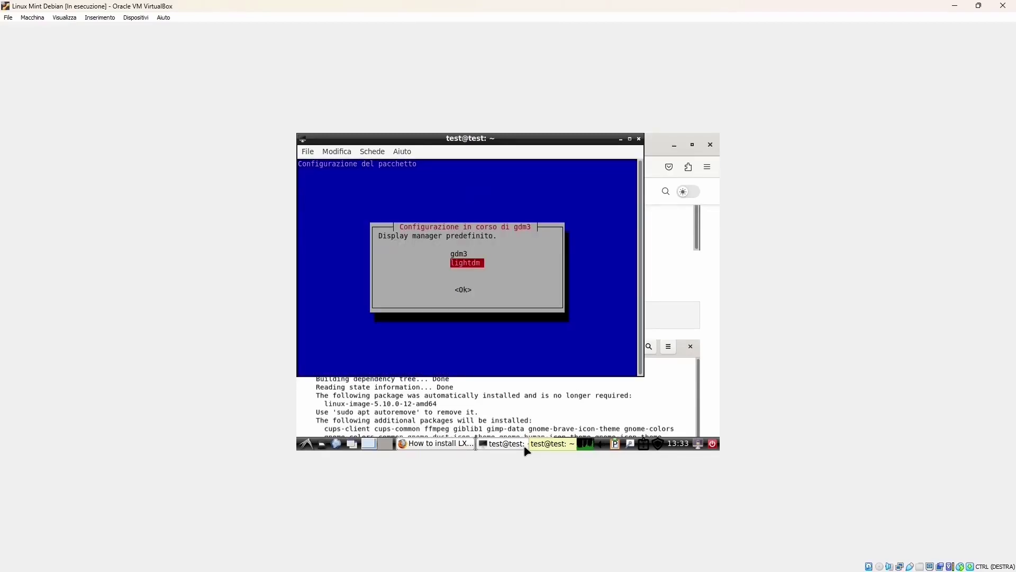
key(Up)
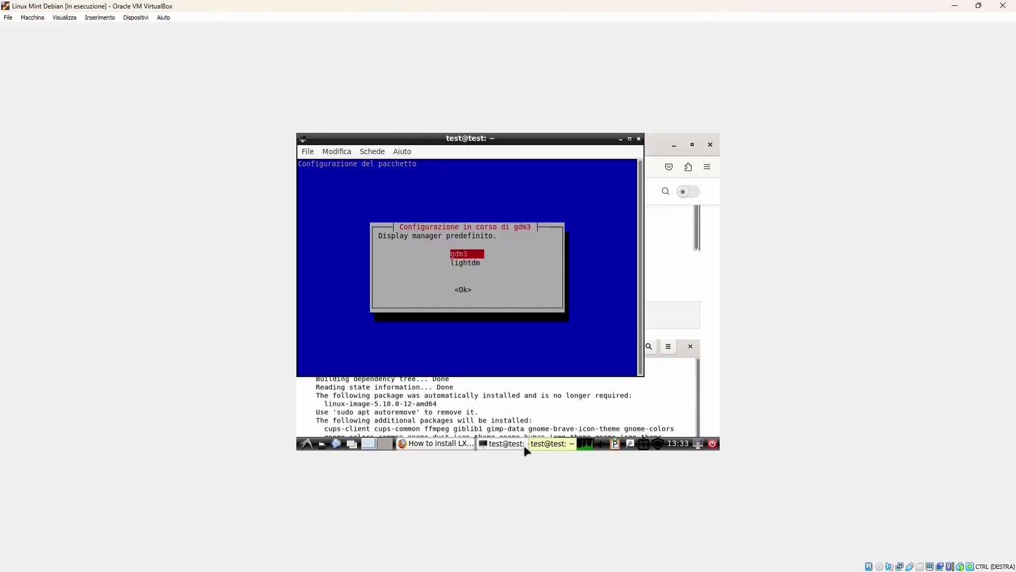
key(Down)
key(Return)
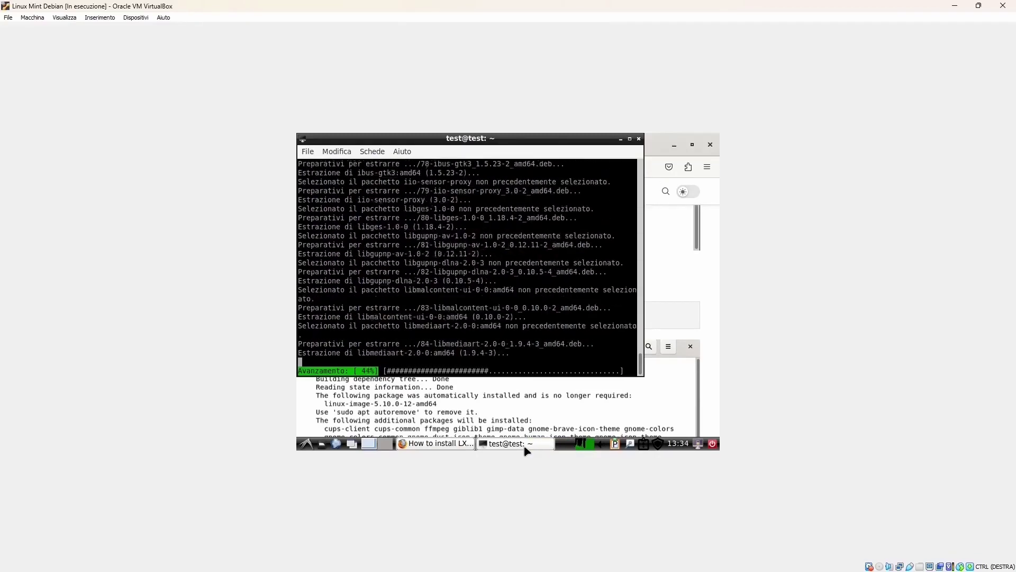
click(620, 139)
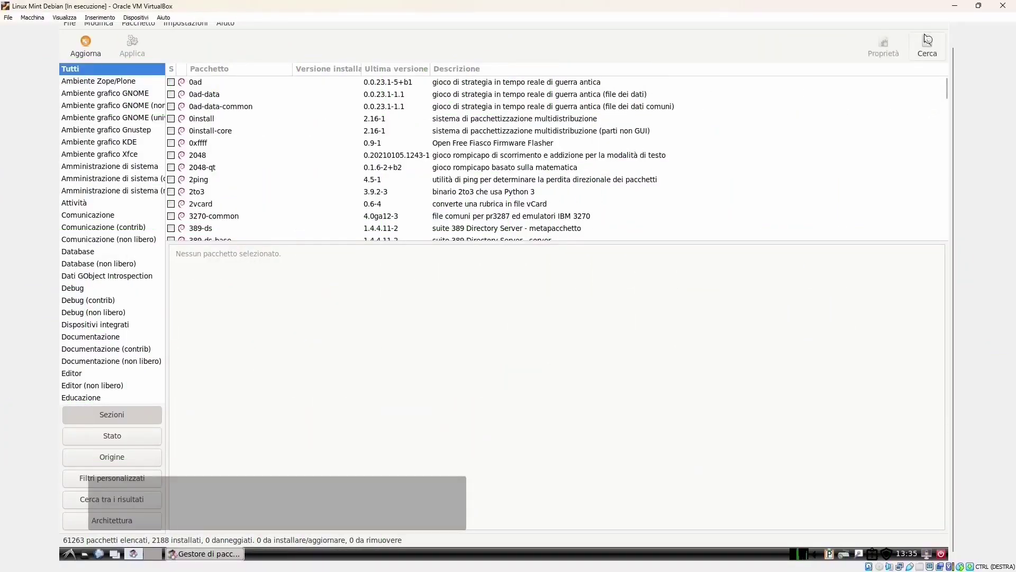
Search the packages for cinnamon and mark the cinnamon package for complete removal, accepting its dependent removals
click(926, 43)
text(cinnamon)
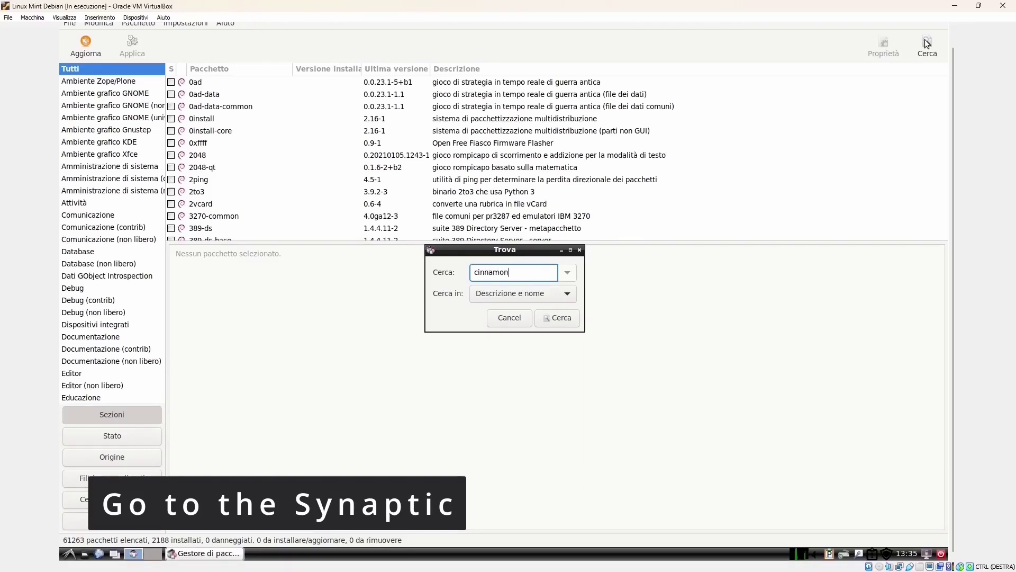
click(560, 317)
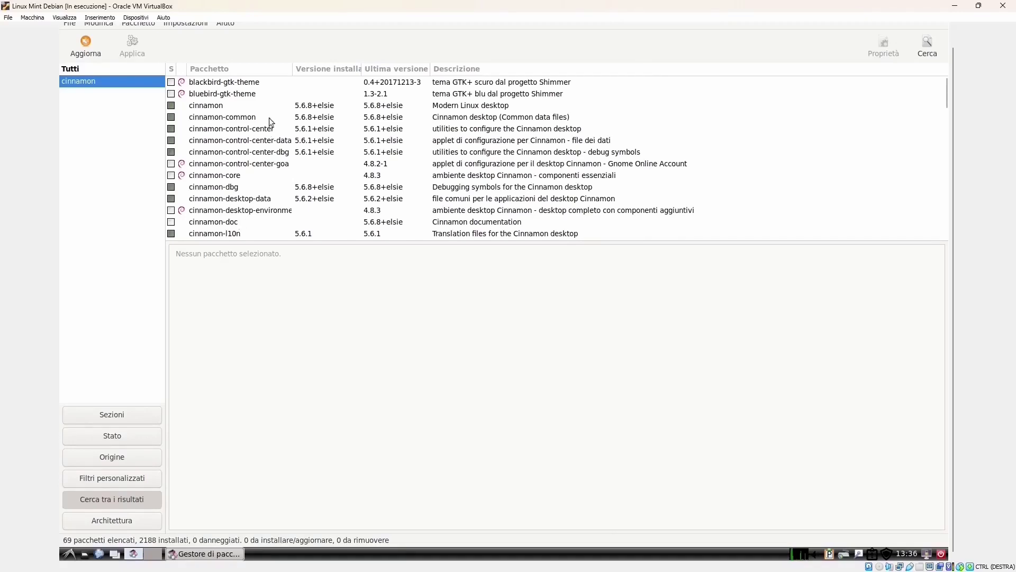
right_click(177, 106)
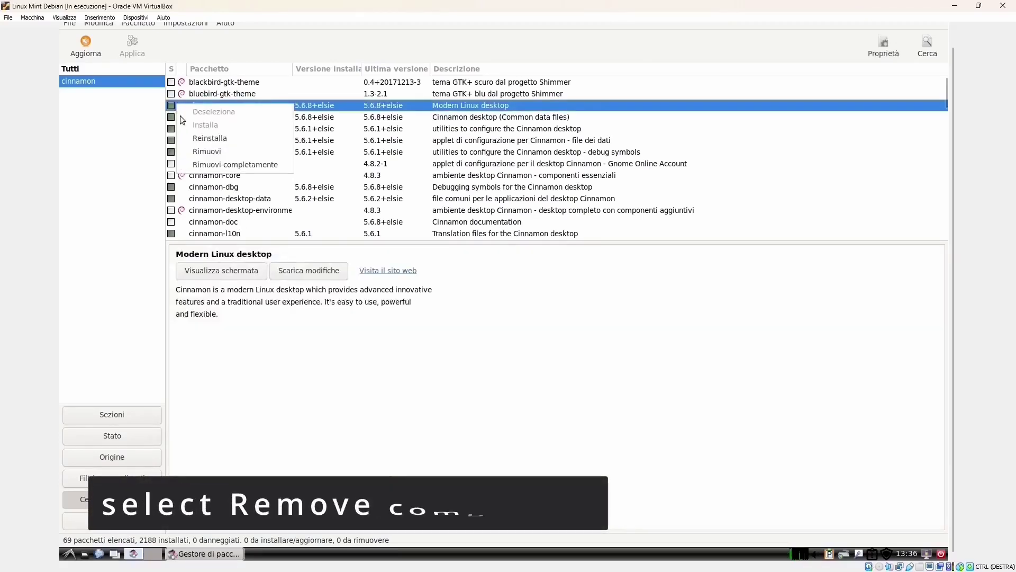
click(228, 165)
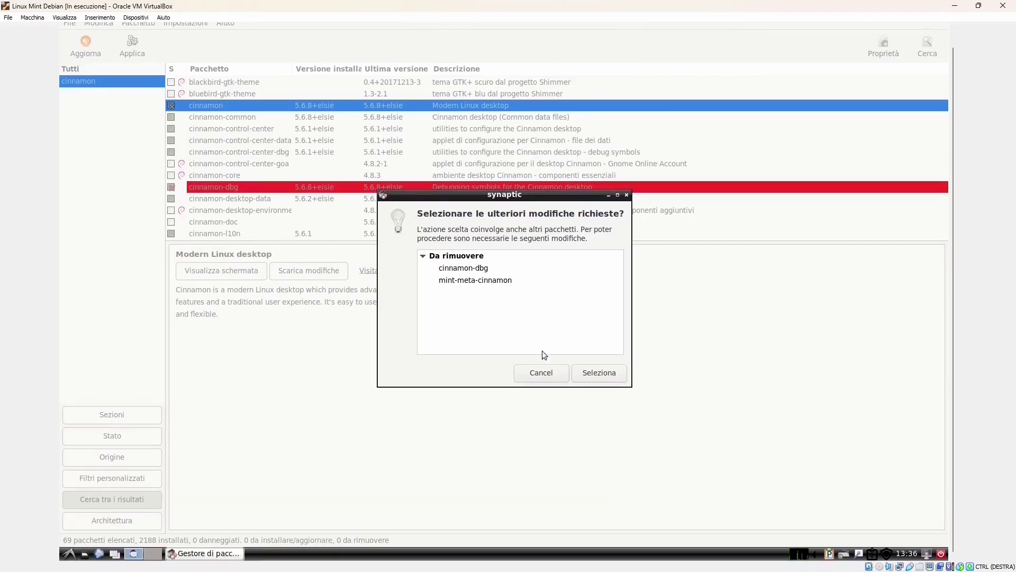
click(590, 376)
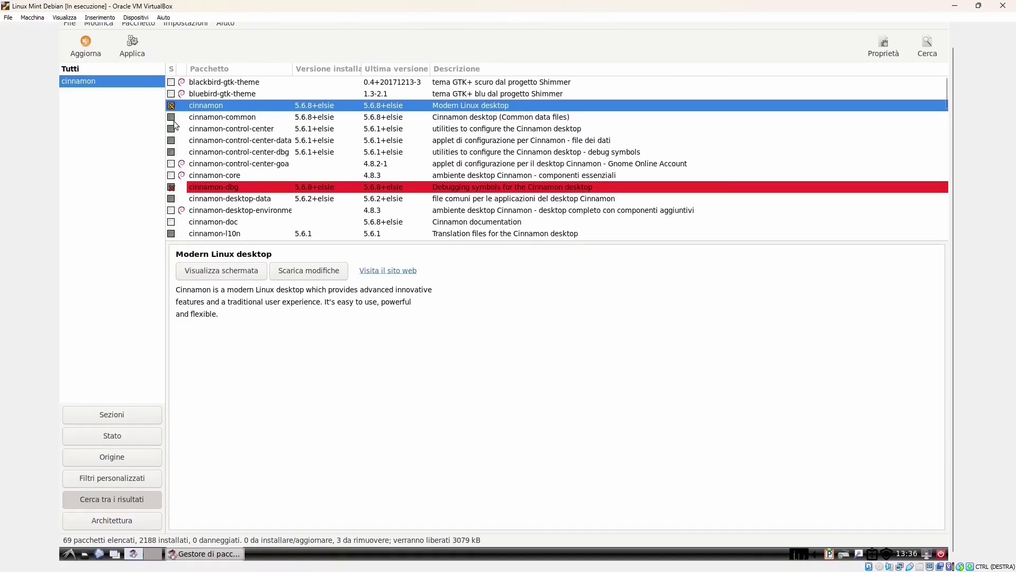
Mark cinnamon-common and cinnamon-control-center for complete removal, accepting the additional required changes
click(171, 117)
click(202, 166)
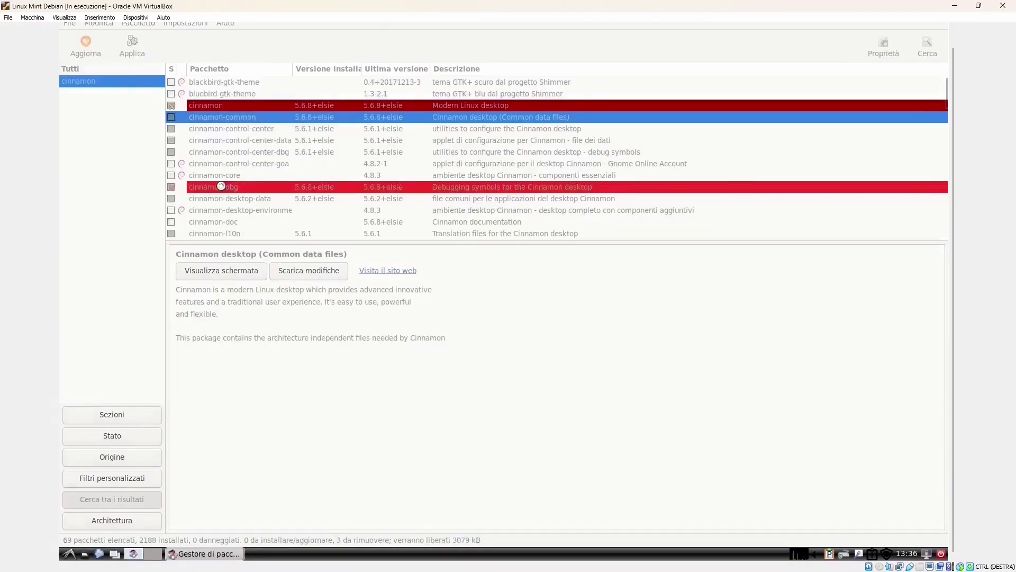
click(172, 128)
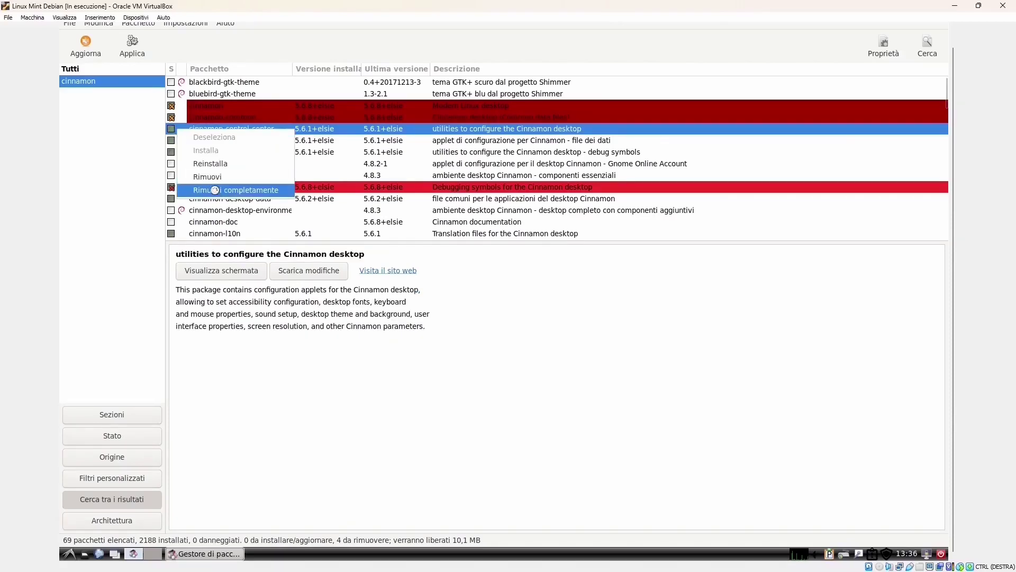
click(228, 189)
click(600, 373)
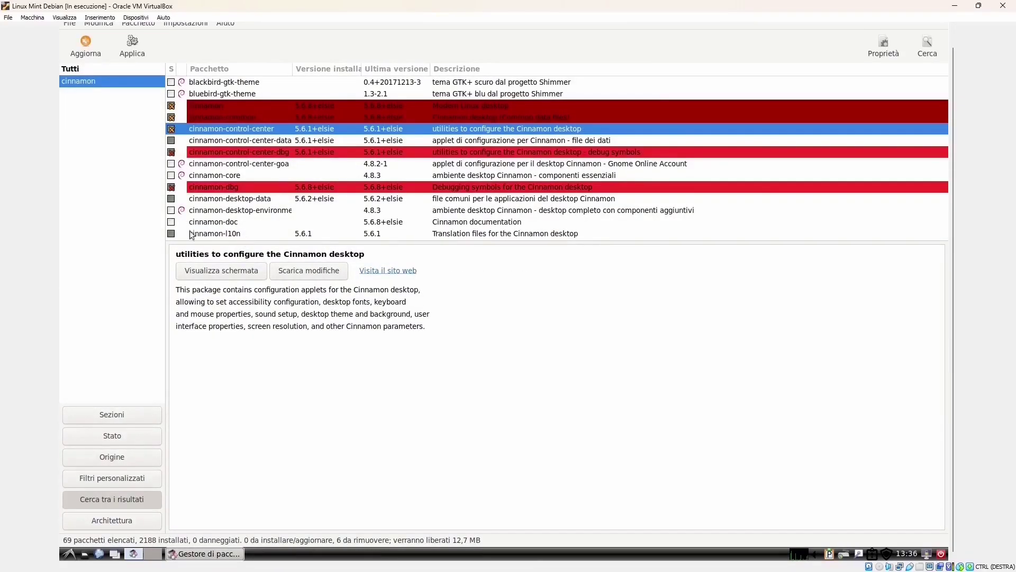
Mark cinnamon-l10n and cinnamon-desktop-data for complete removal, accepting the removal of their dependent packages
click(171, 234)
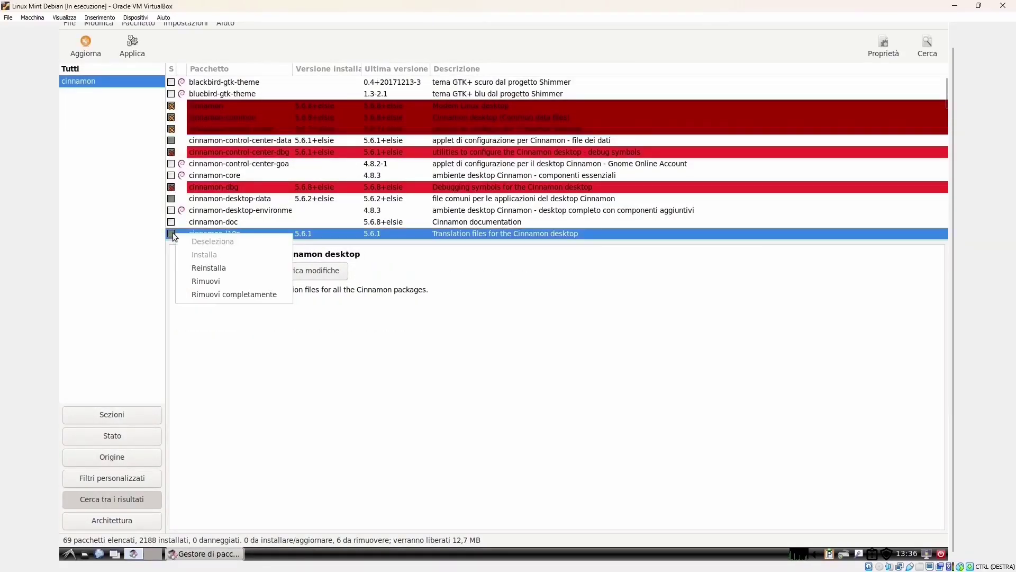
click(245, 292)
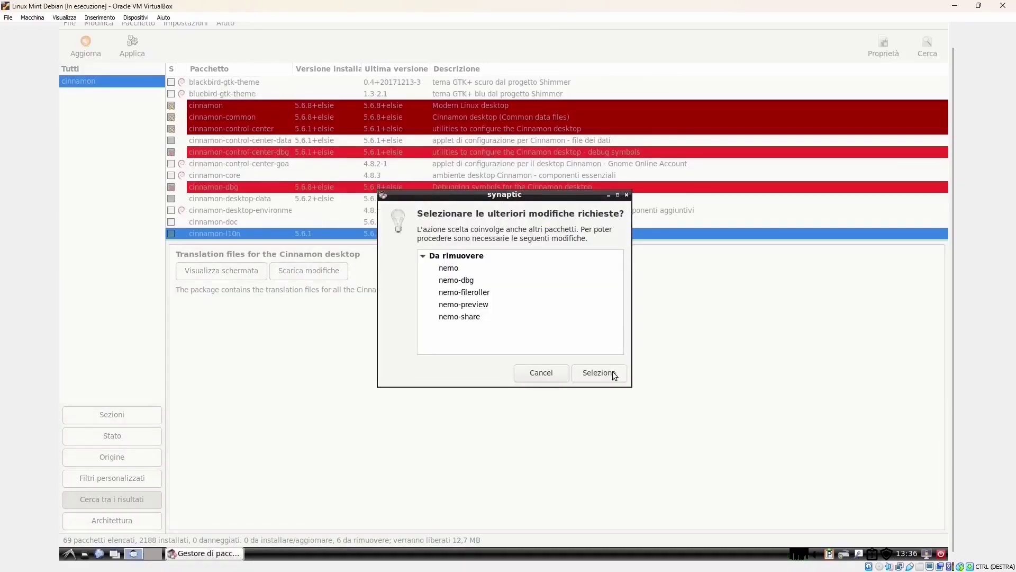
click(599, 373)
click(172, 199)
click(241, 257)
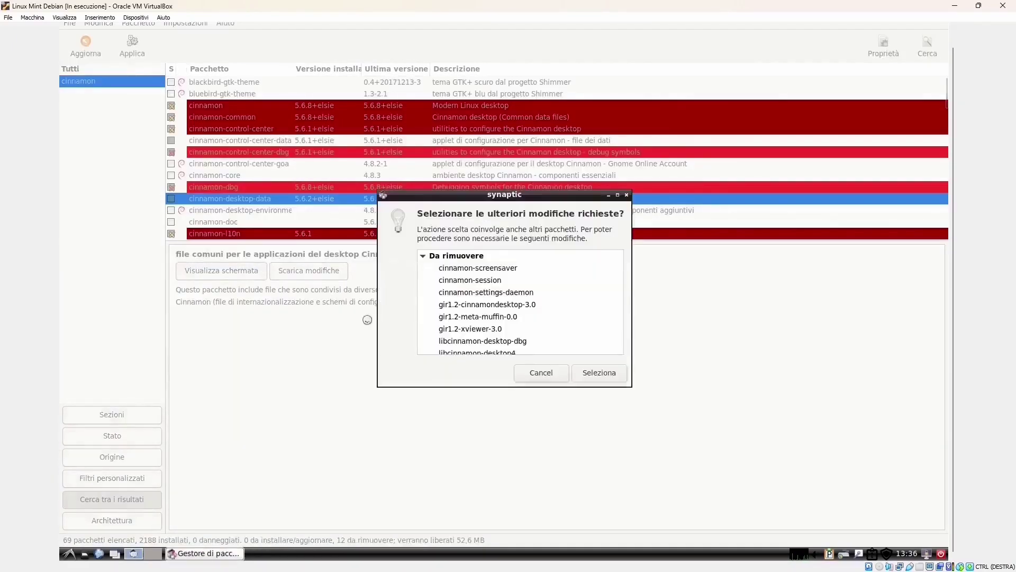
scroll(617, 326, down, 4)
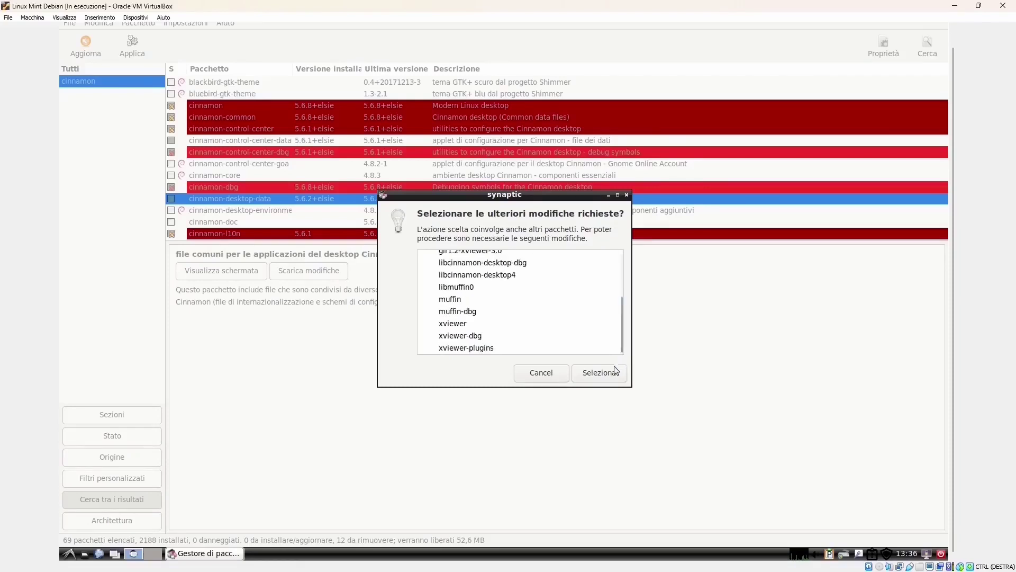
click(600, 373)
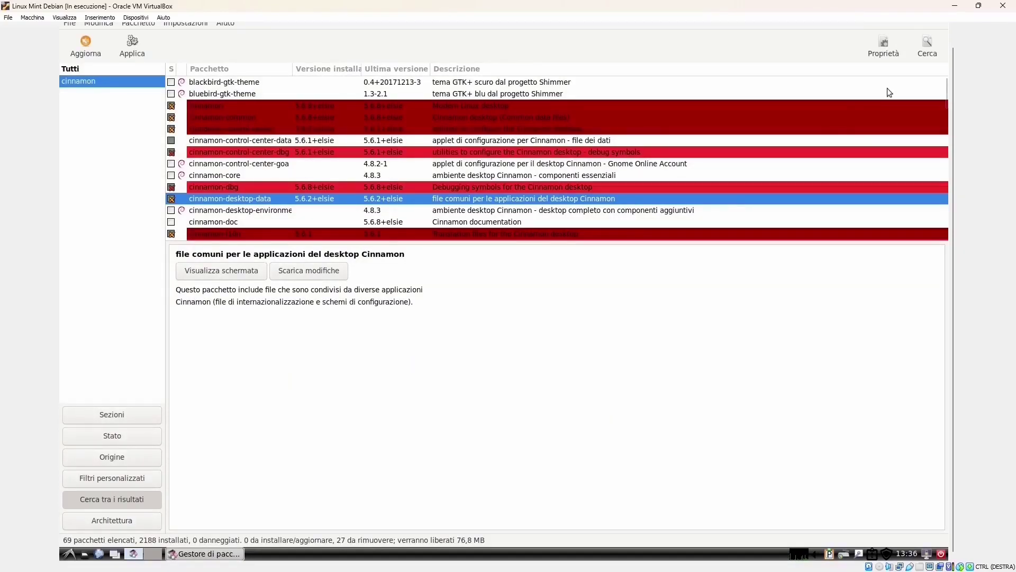
Mark cinnamon-control-center-data for complete removal
click(171, 142)
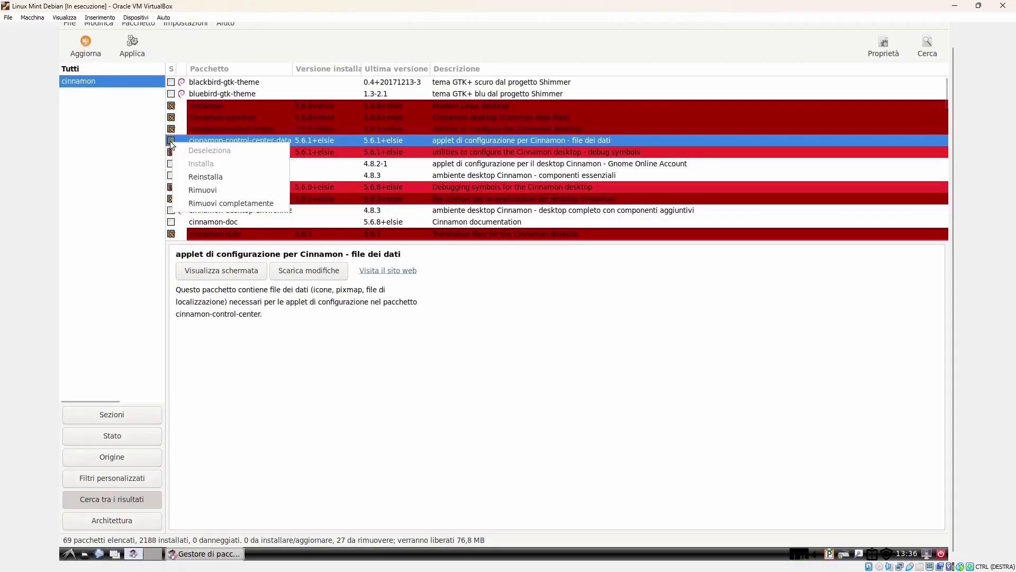
click(210, 203)
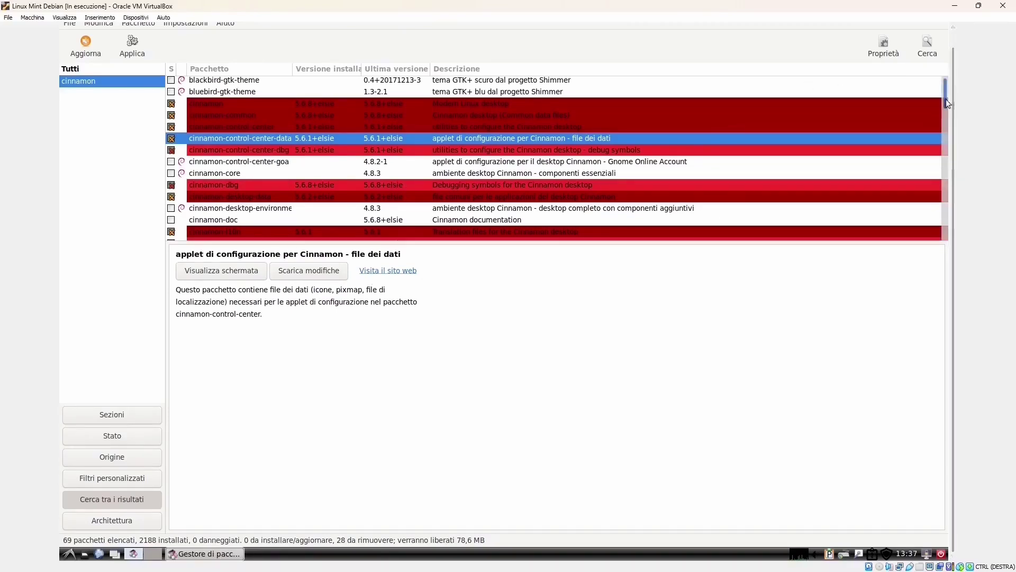
drag(945, 100, 942, 144)
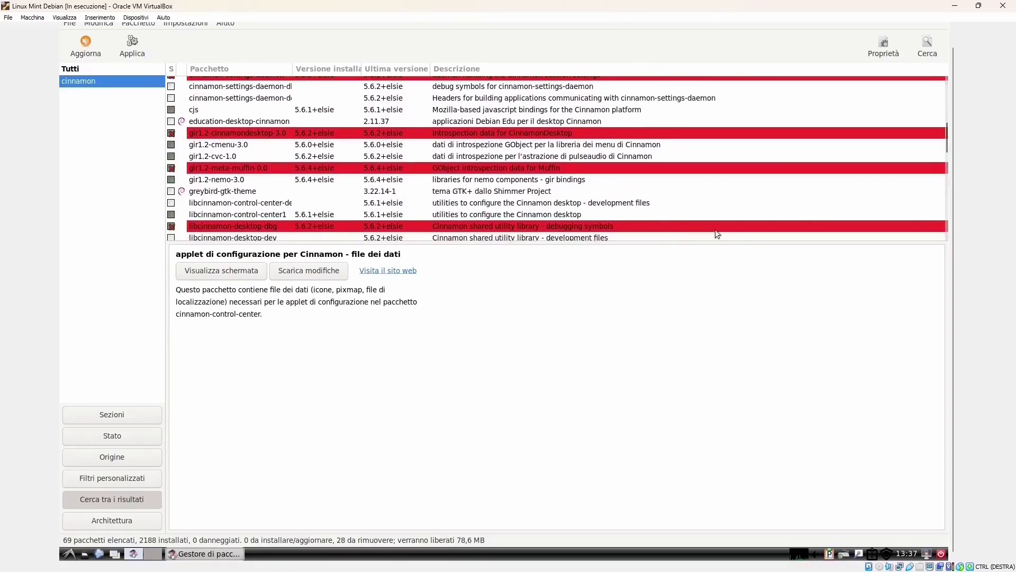
Mark libcinnamon-control-center1, gir1.2-cmenu-3.0, gir1.2-cvc-1.0 and cjs for complete removal
right_click(174, 216)
click(212, 275)
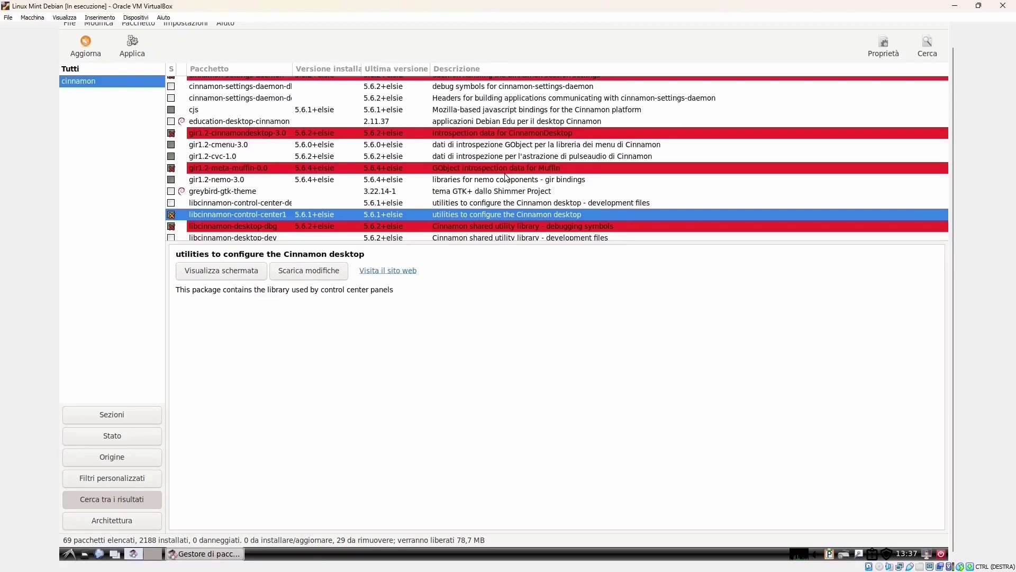
right_click(169, 146)
click(215, 206)
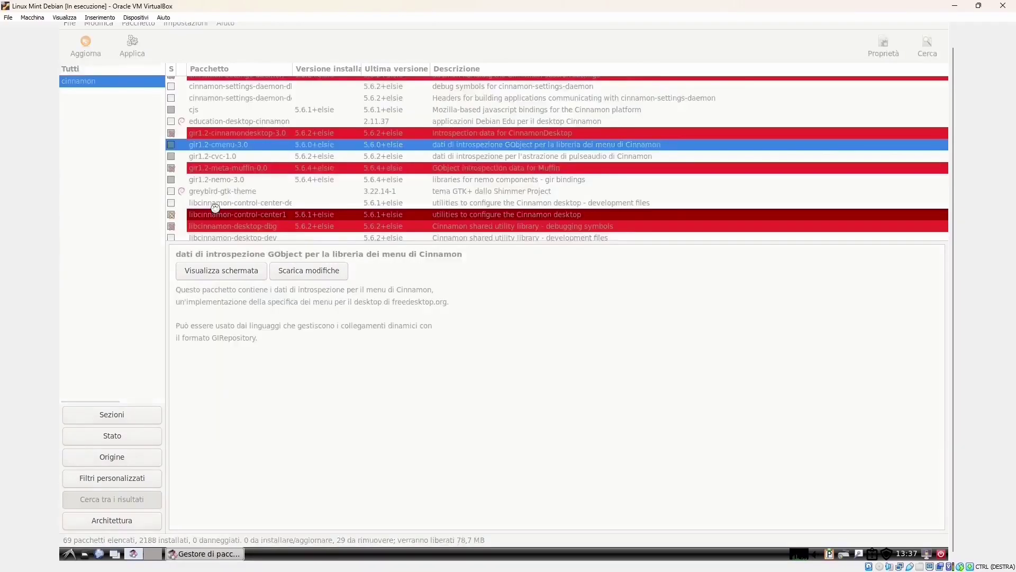
right_click(170, 157)
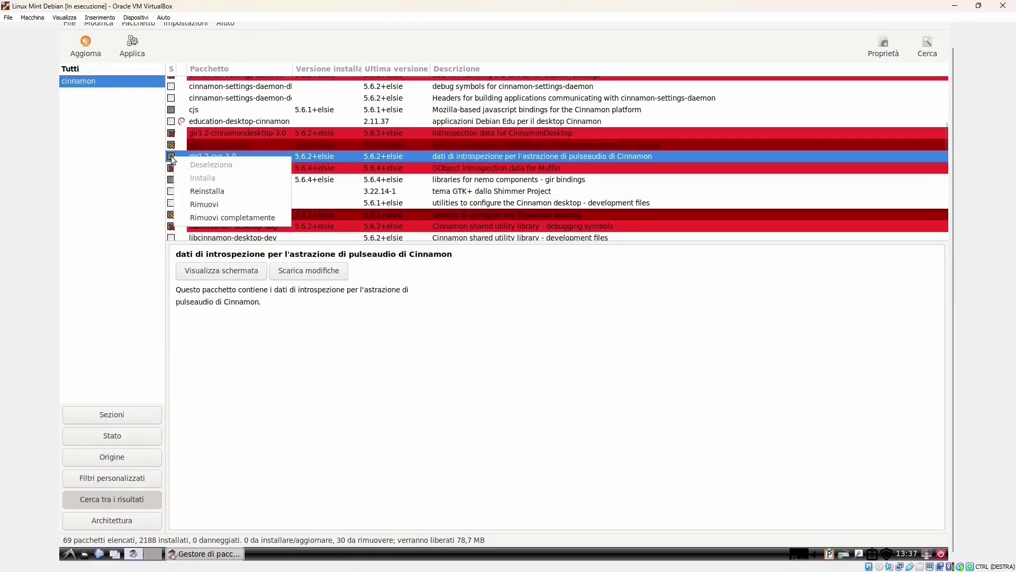
click(233, 217)
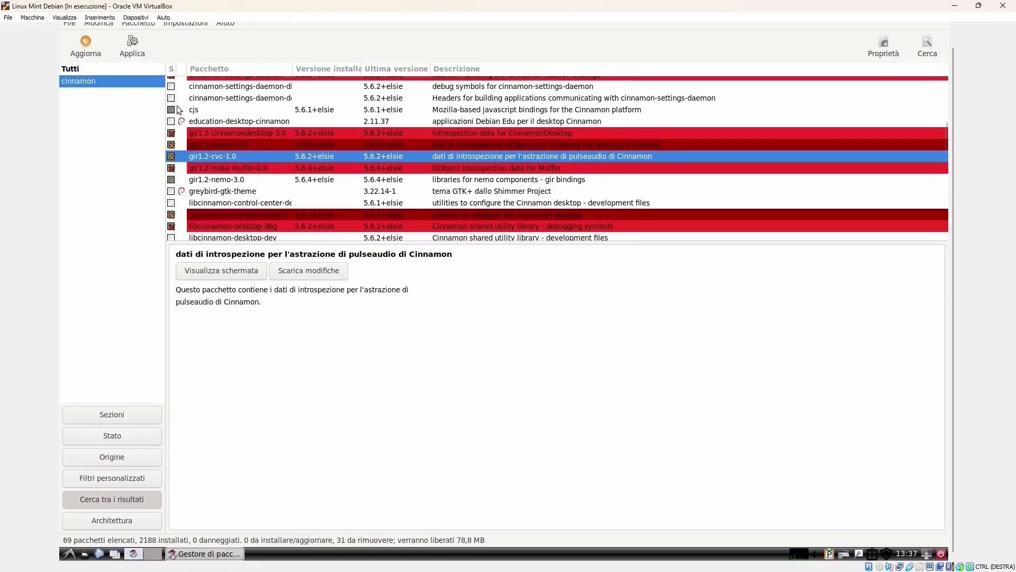
right_click(174, 109)
click(200, 171)
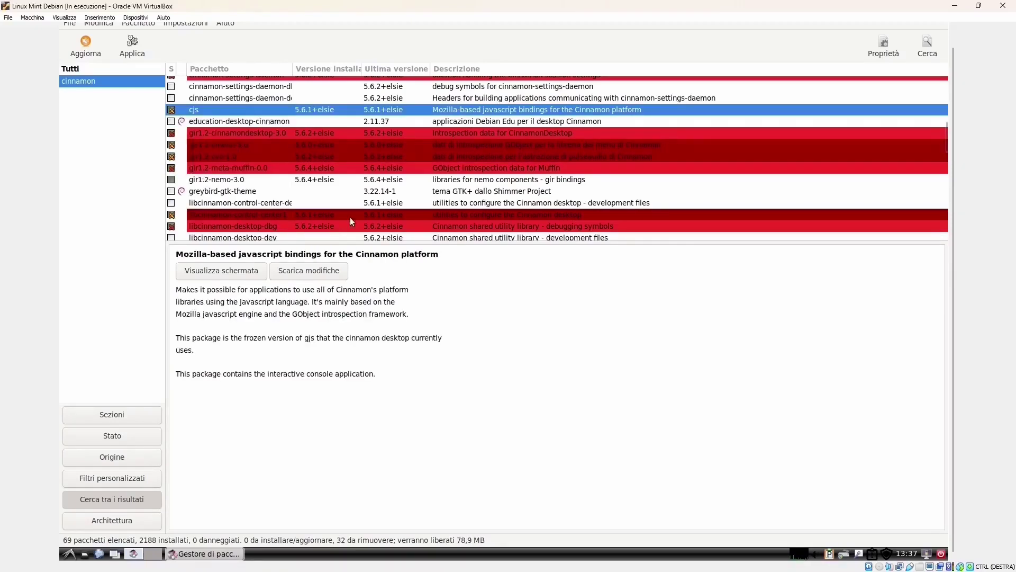
Mark the libcinnamon-menu-3-0-dbg and libcinnamon-menu-3-0 packages for complete removal
scroll(944, 145, down, 5)
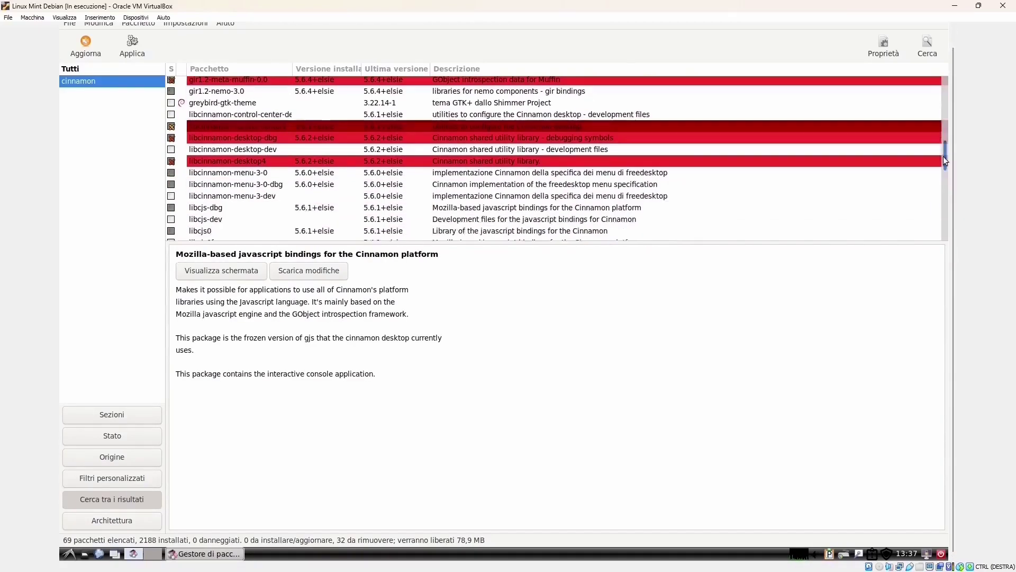
drag(943, 157, 943, 168)
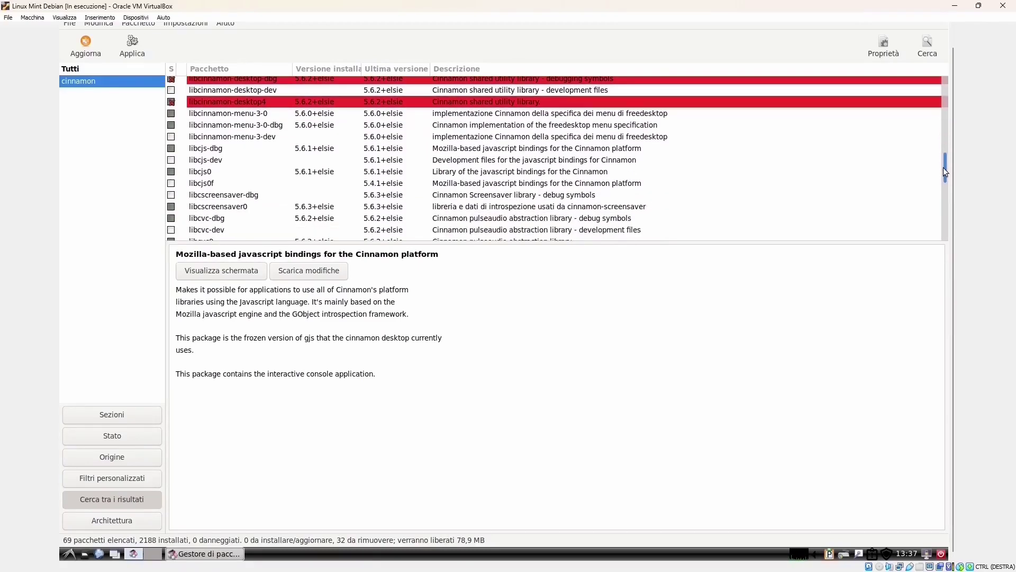
right_click(171, 125)
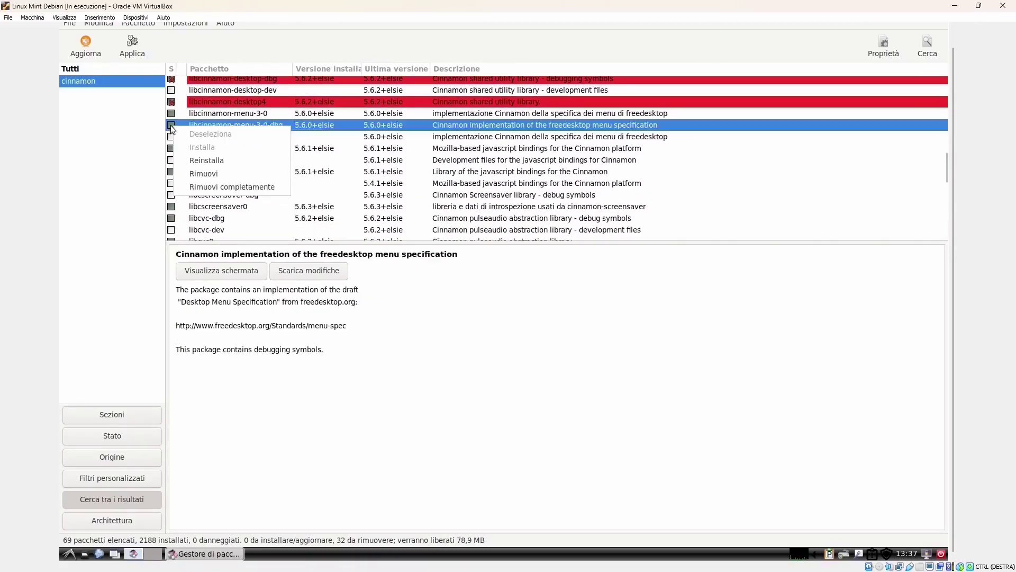
click(216, 189)
right_click(170, 113)
click(217, 176)
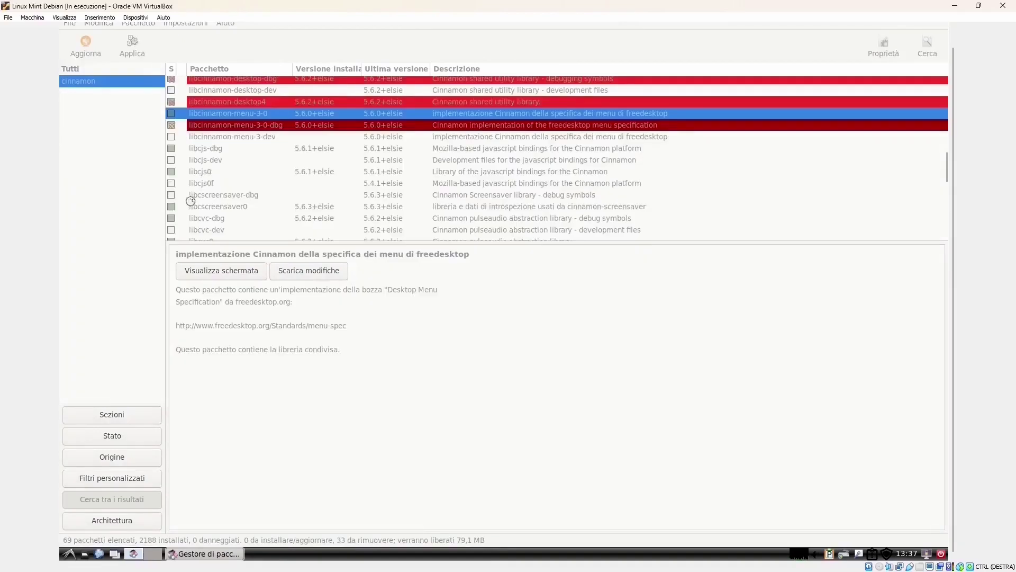
Mark libcvc-dbg, libcscreensaver0 and libcvc0 for complete removal
right_click(171, 218)
click(217, 281)
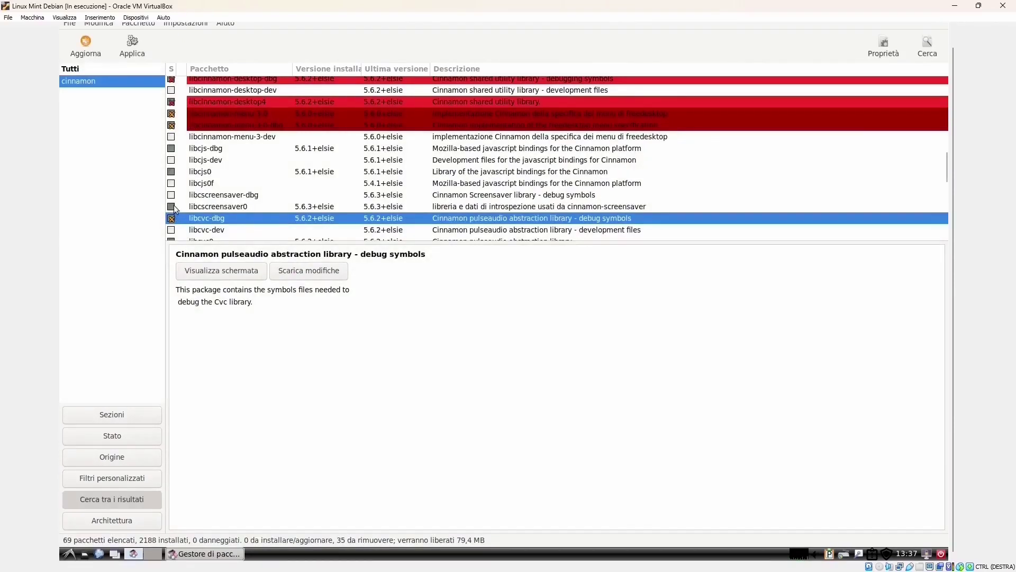
right_click(171, 206)
click(213, 266)
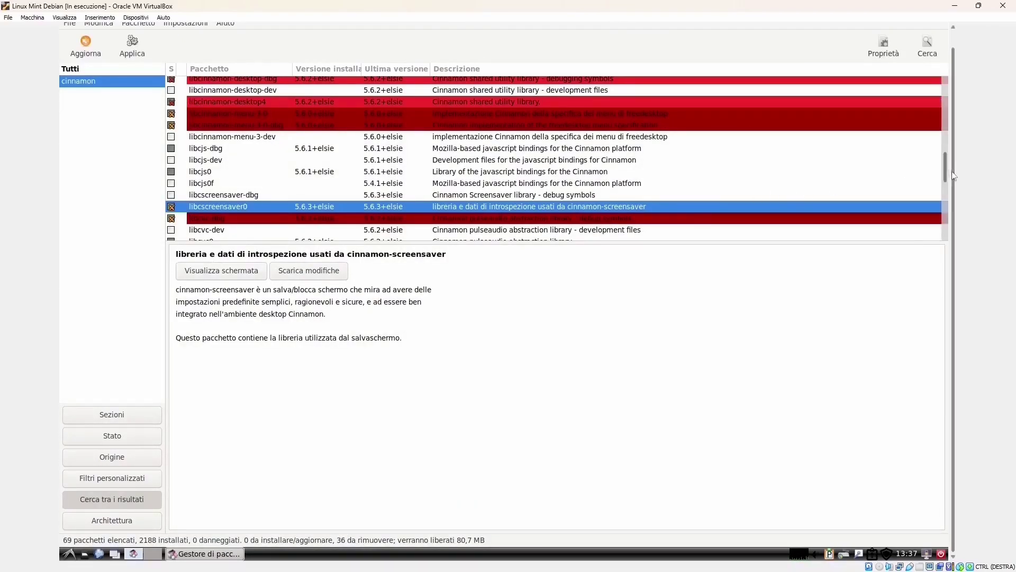
drag(944, 173, 944, 185)
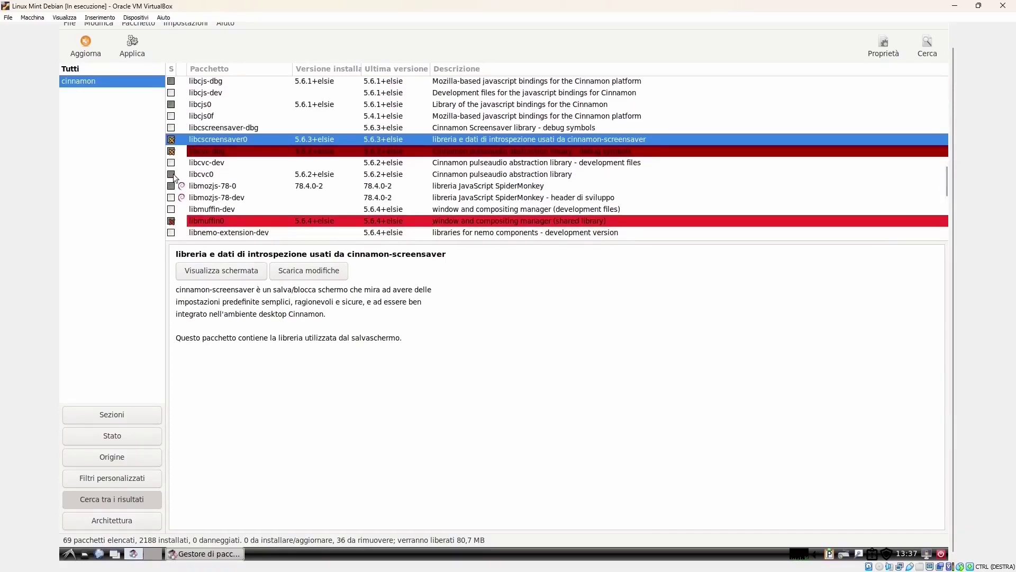
right_click(171, 174)
click(219, 239)
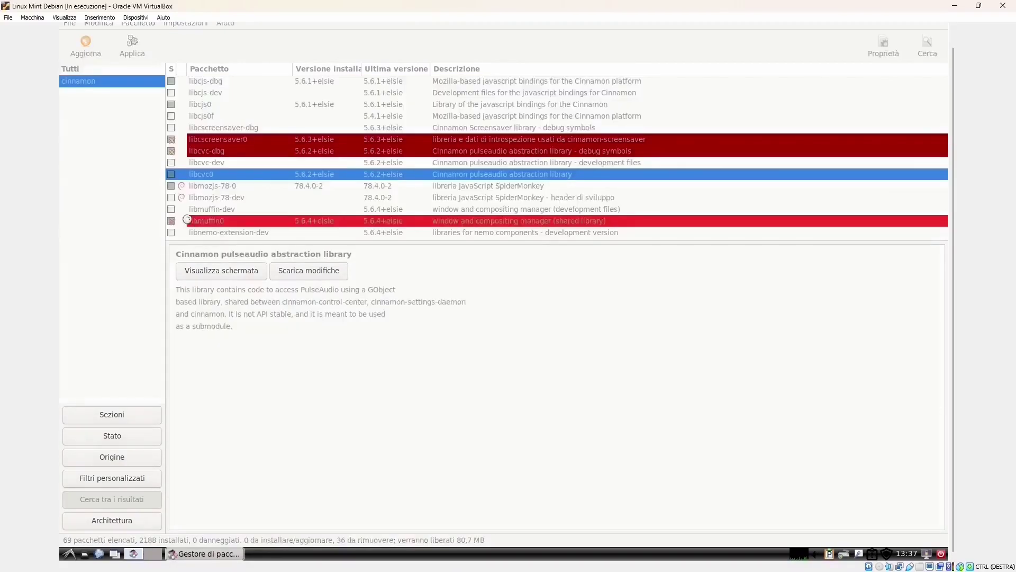
Mark libmozjs-78-0 for complete removal, accepting the additional removals such as gdm3, gnome-shell and libcjs0
right_click(171, 186)
click(213, 246)
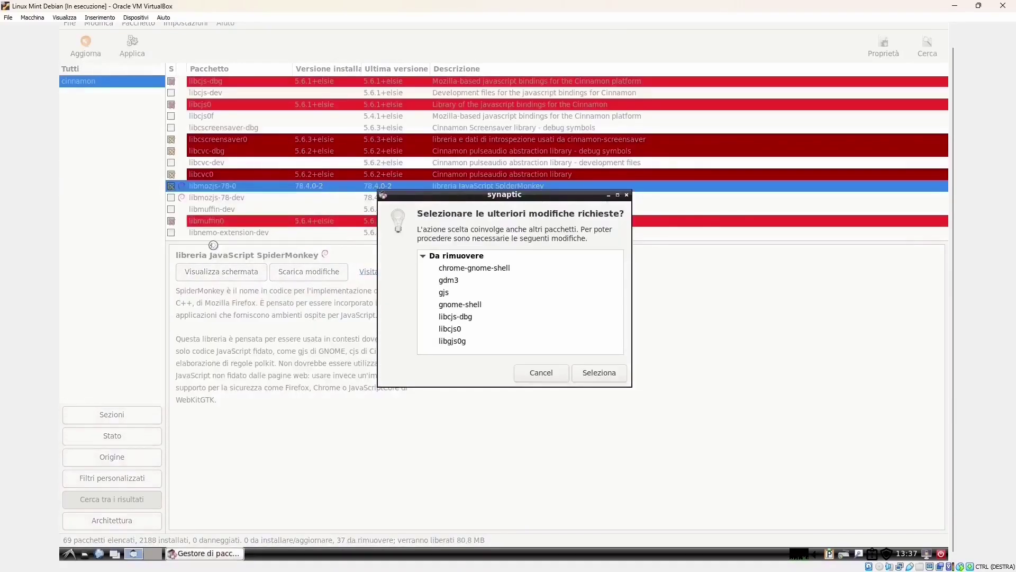
click(587, 373)
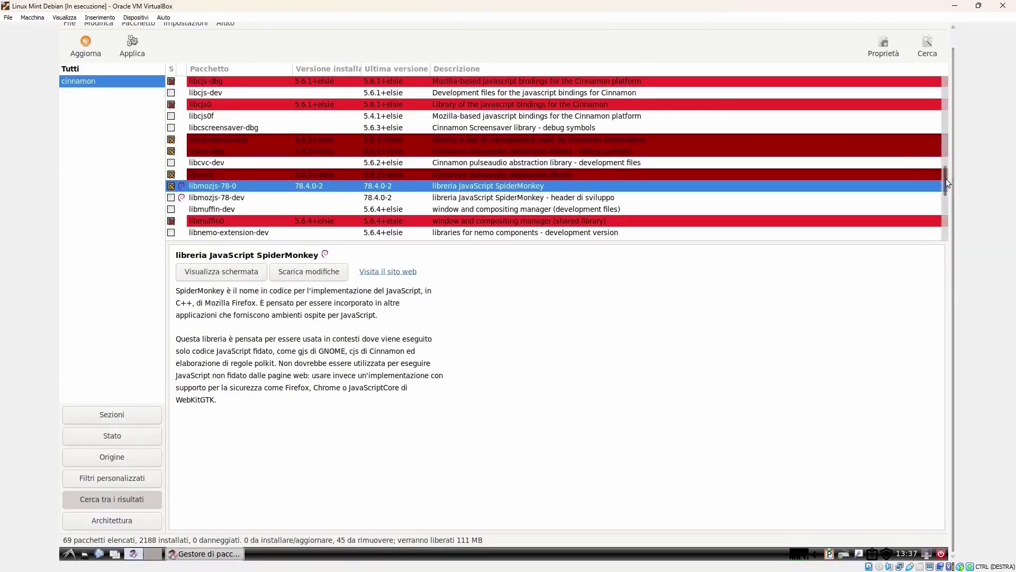
Mark cinnamon-session-common for complete removal
drag(945, 179, 950, 119)
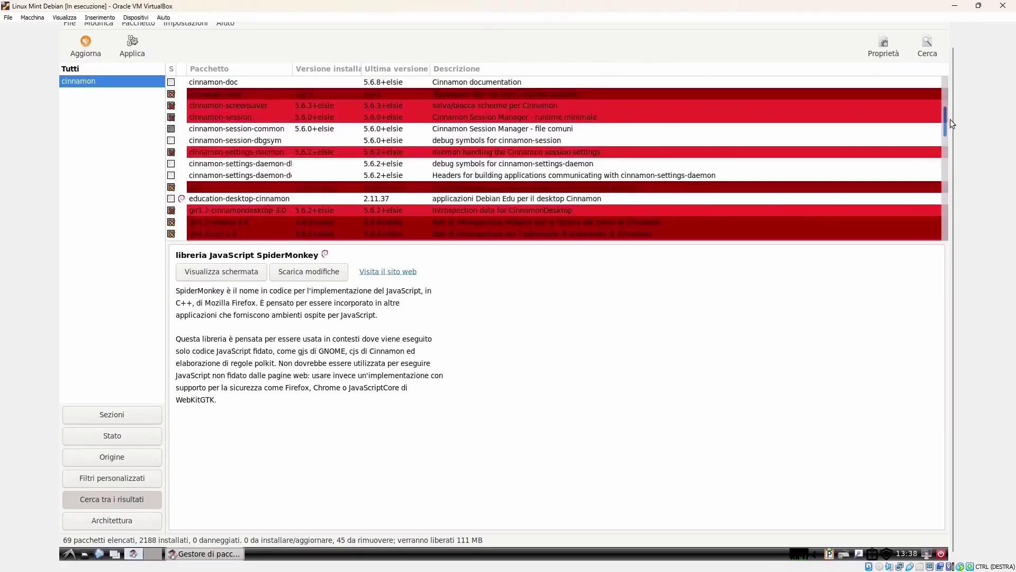
click(174, 128)
click(214, 188)
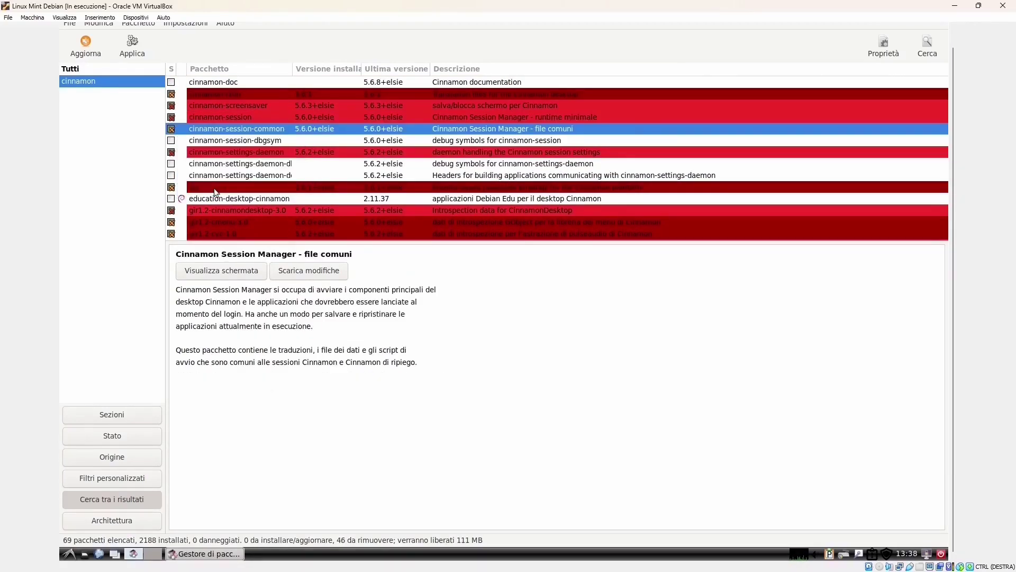
Mark mint-info-cinnamon for complete removal, accepting the removal of mint-meta-core, mintsystem and mintwelcome
drag(947, 125, 947, 199)
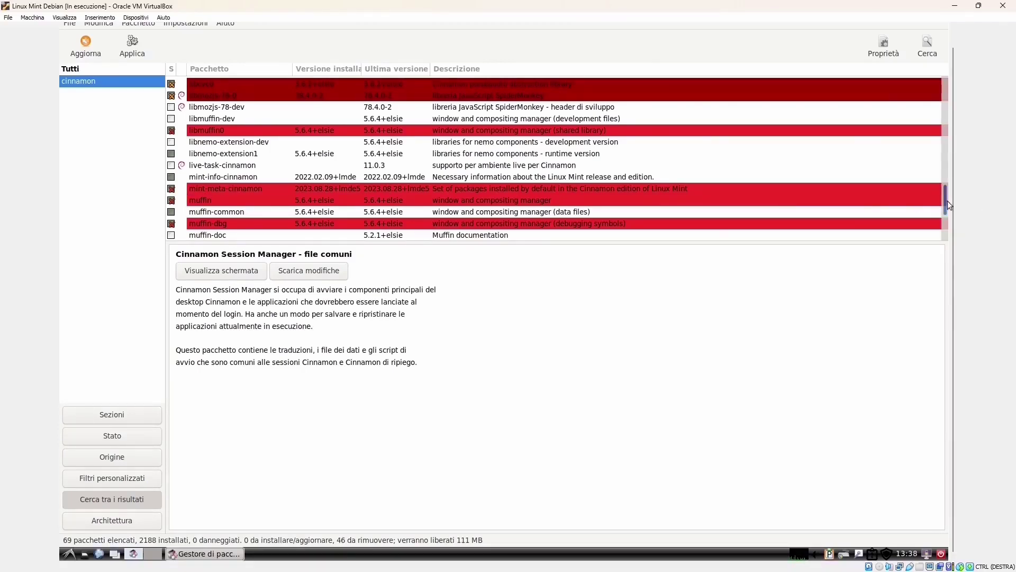
drag(947, 201, 948, 227)
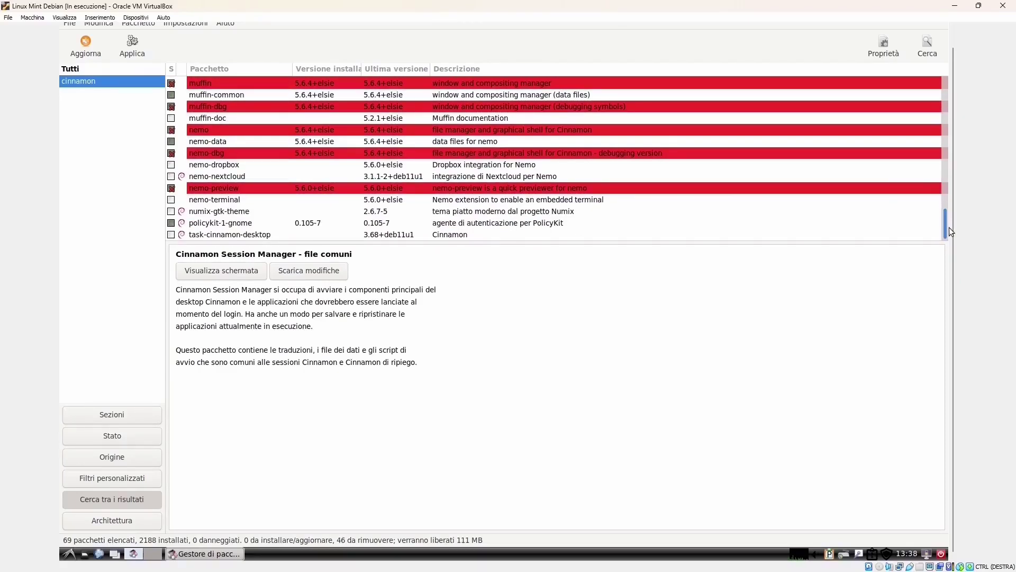
drag(949, 227, 948, 206)
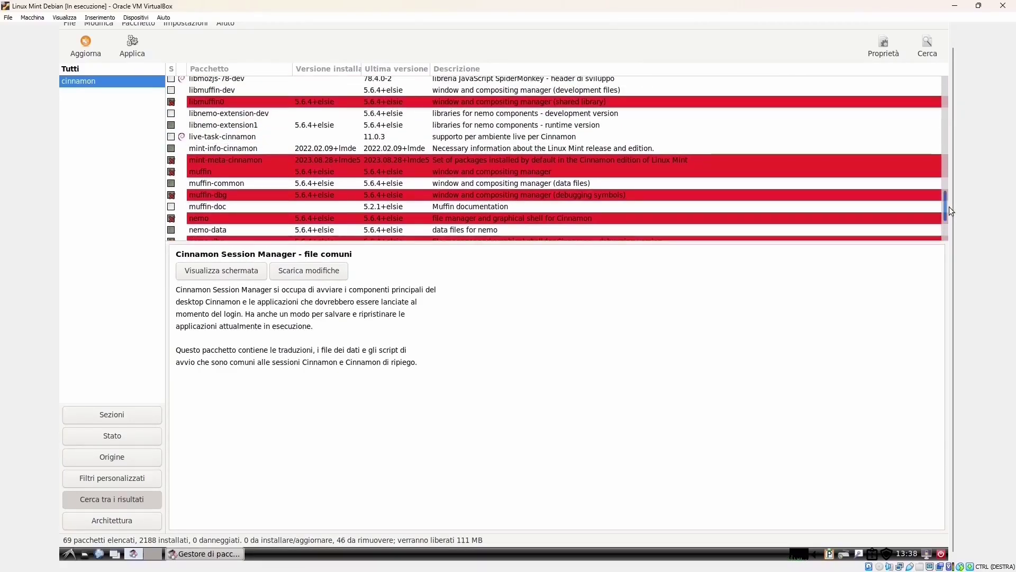
click(170, 148)
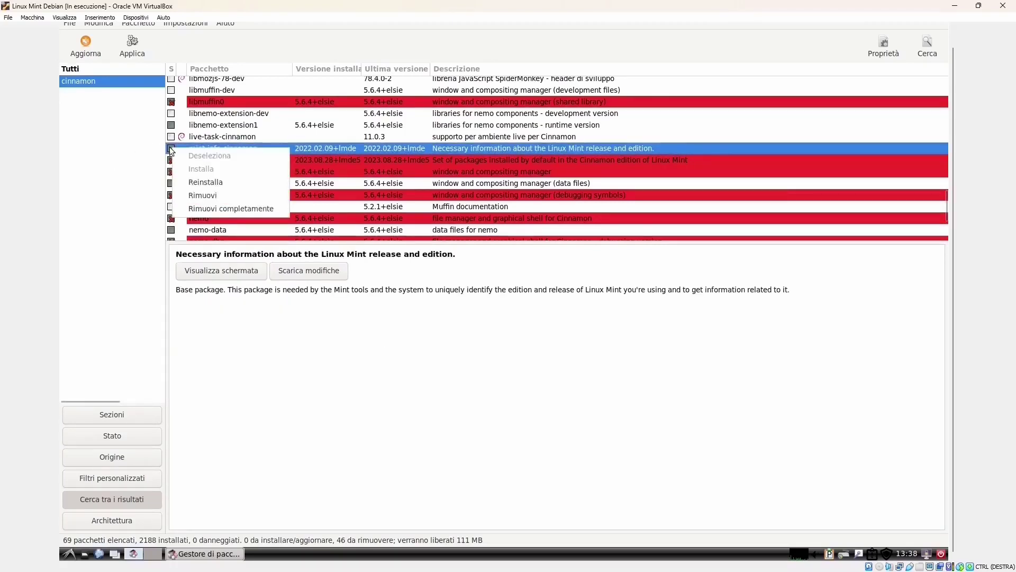
click(212, 210)
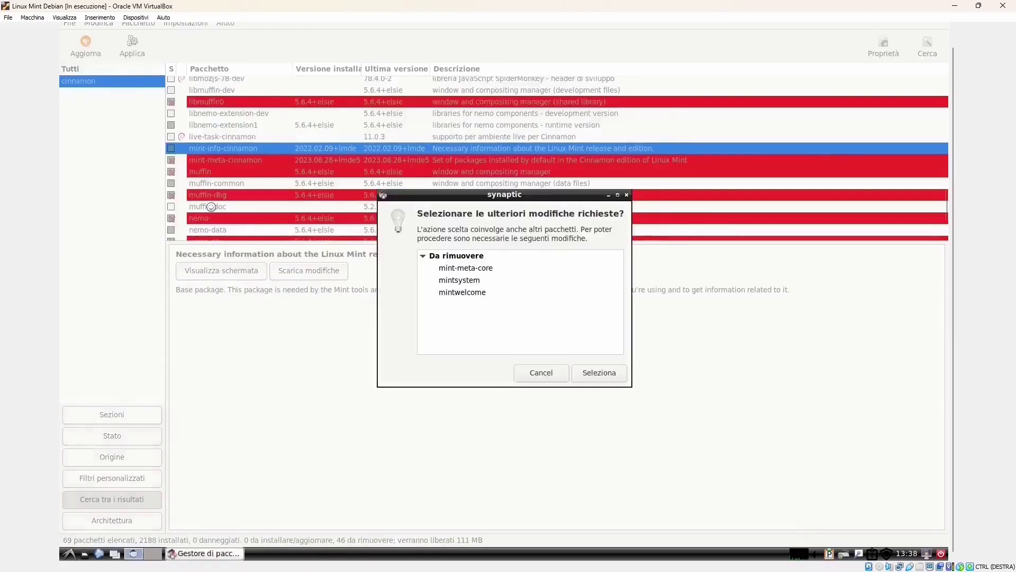
click(599, 372)
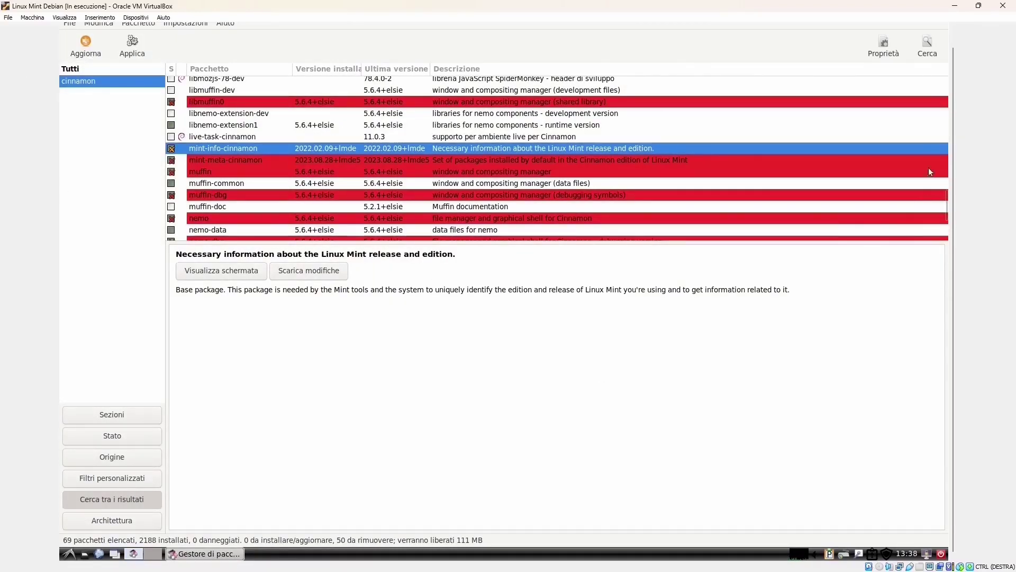
Mark nemo-data and gir1.2-nemo-3.0 for complete removal, accepting the removal of nemo-emblems and python-nemo
click(171, 230)
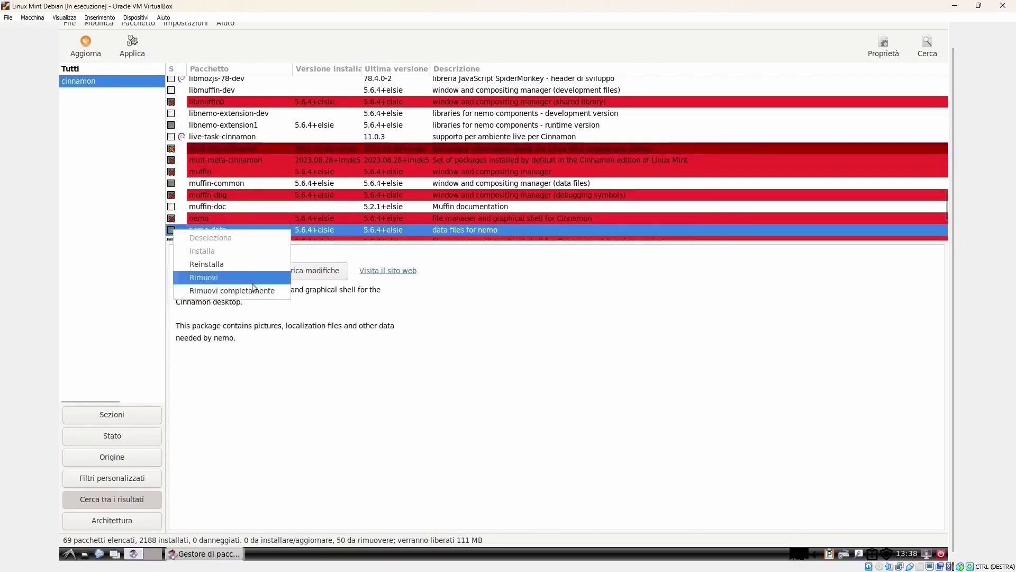
click(206, 274)
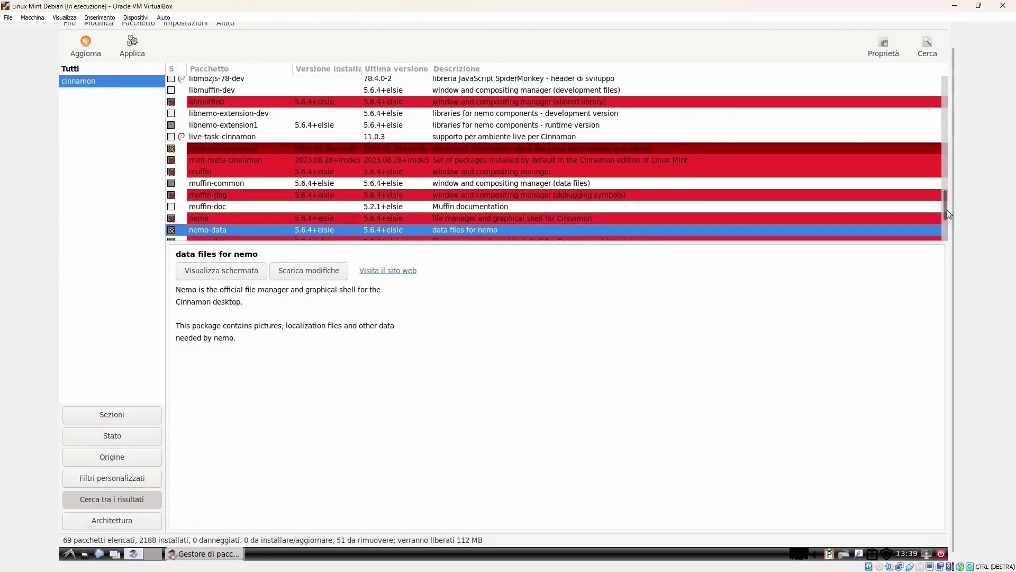
drag(947, 208, 957, 135)
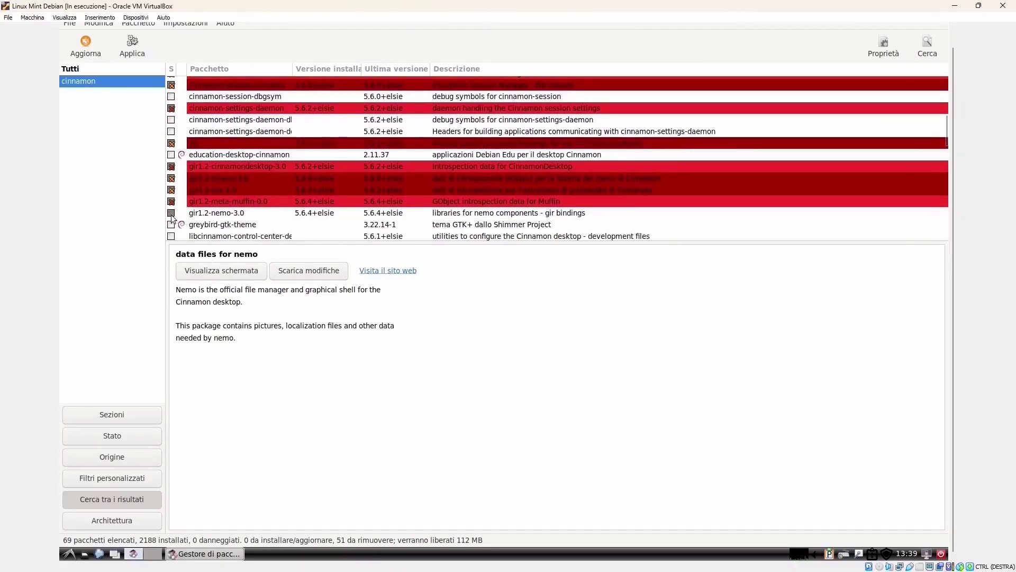
click(171, 213)
click(201, 278)
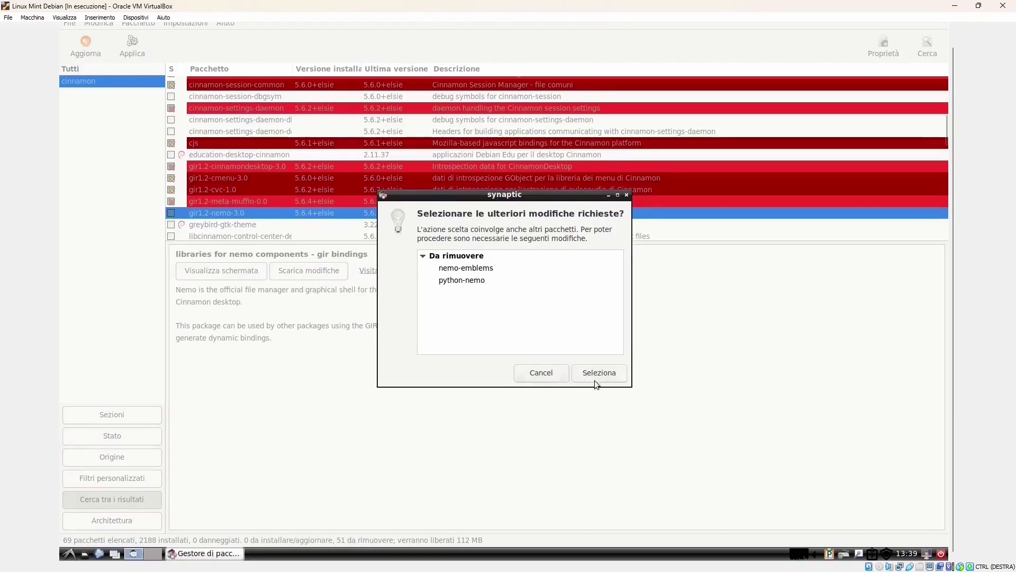
click(595, 373)
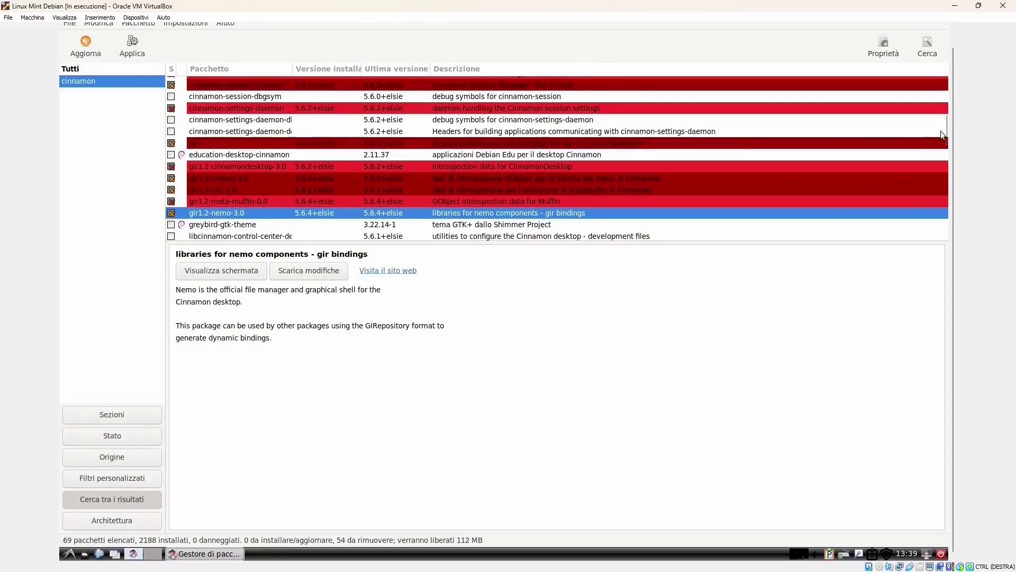
Mark muffin-common for complete removal
drag(947, 137, 971, 213)
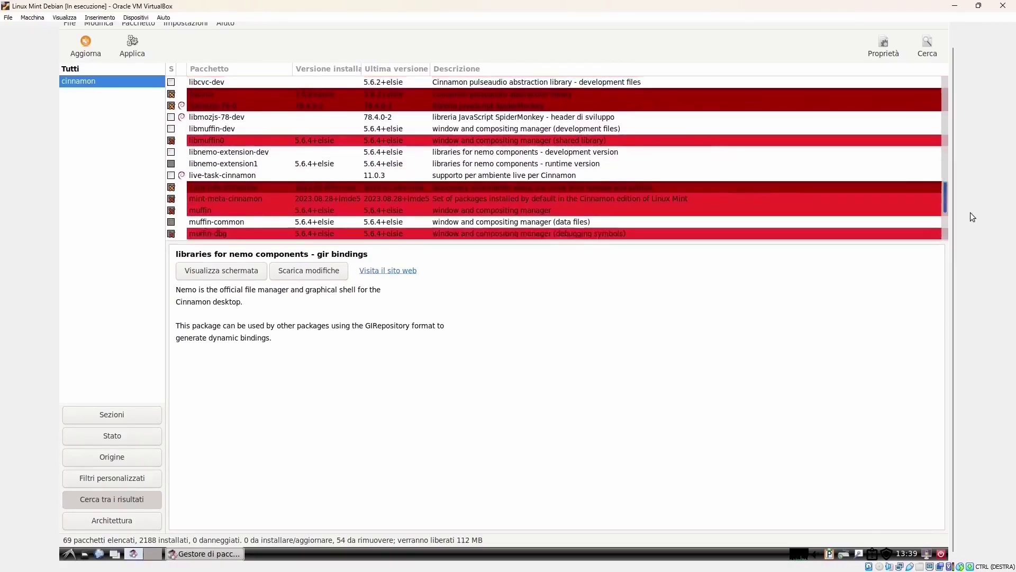
click(172, 160)
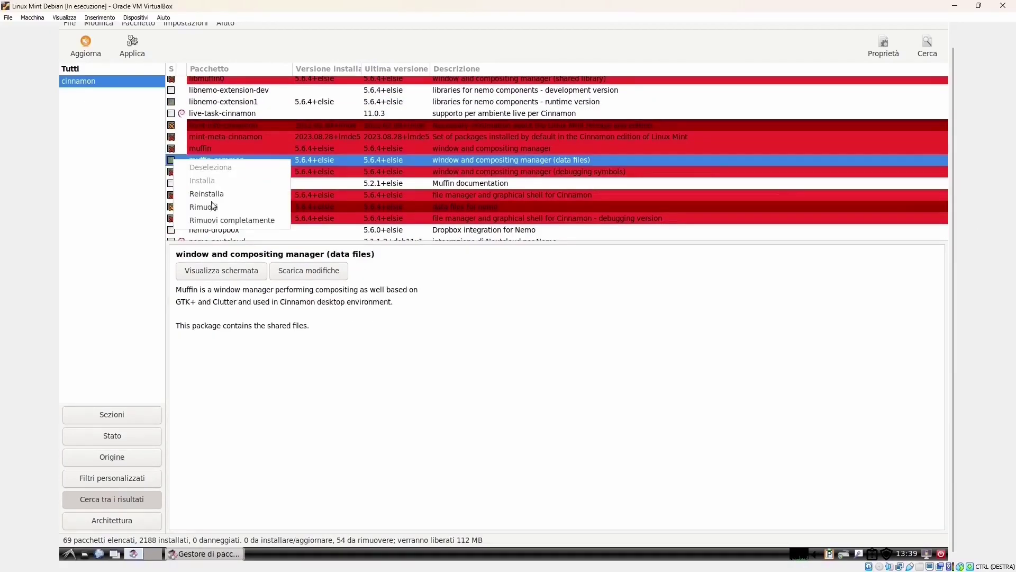
click(212, 205)
Apply all marked package removals, dismiss the completion notice and quit the package manager
scroll(945, 228, down, 2)
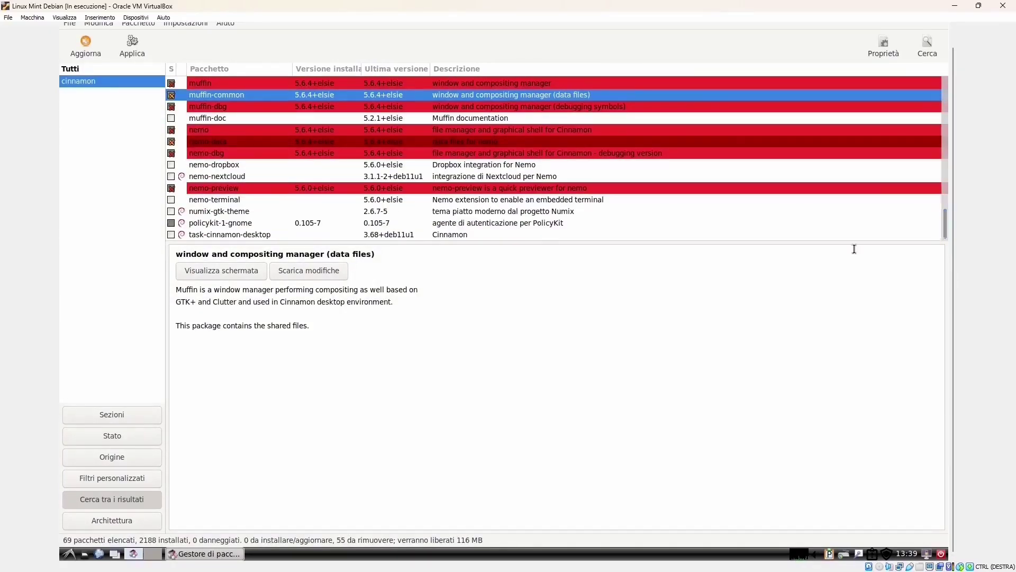
click(120, 51)
click(690, 384)
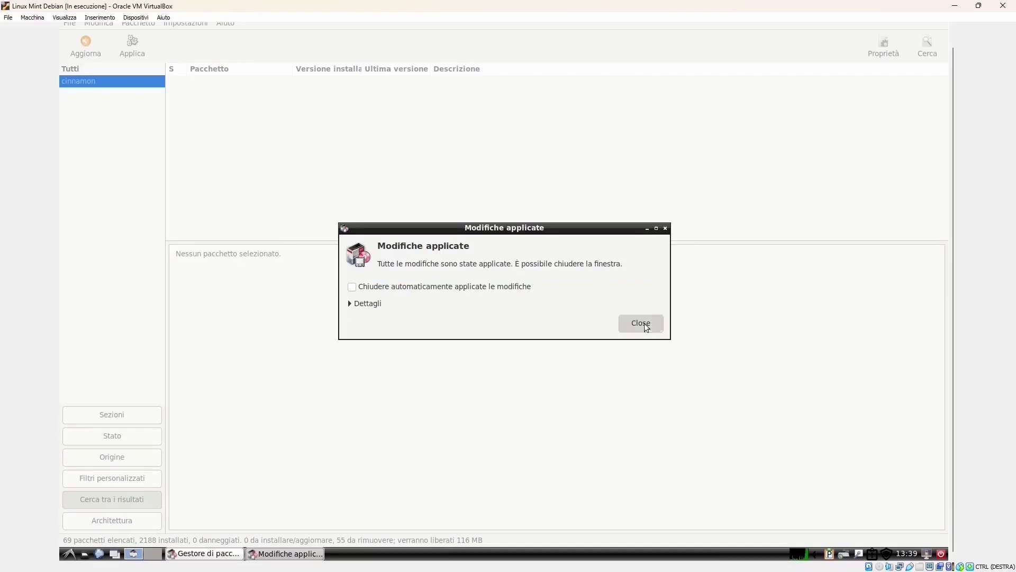
click(644, 323)
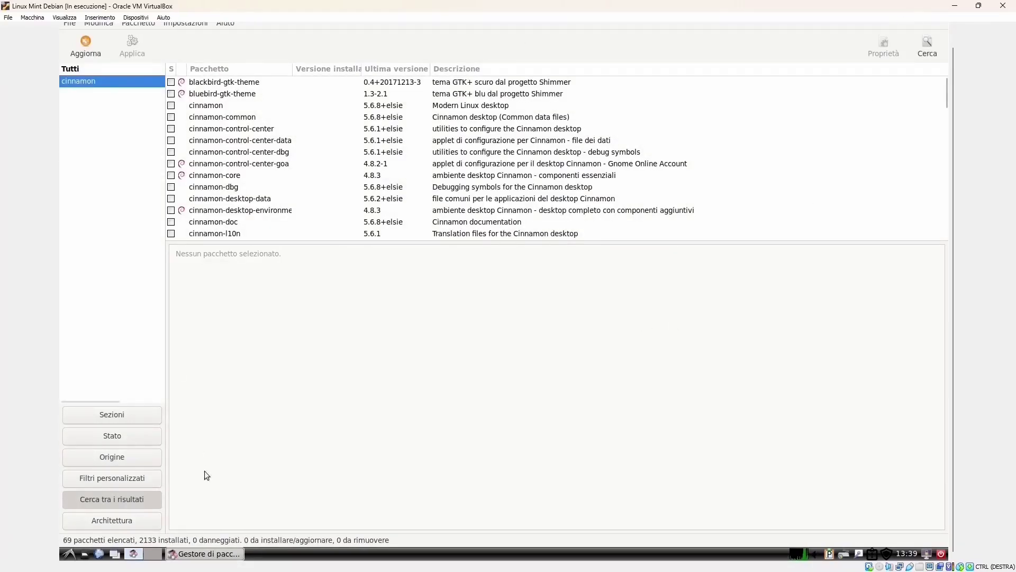
click(66, 24)
click(87, 117)
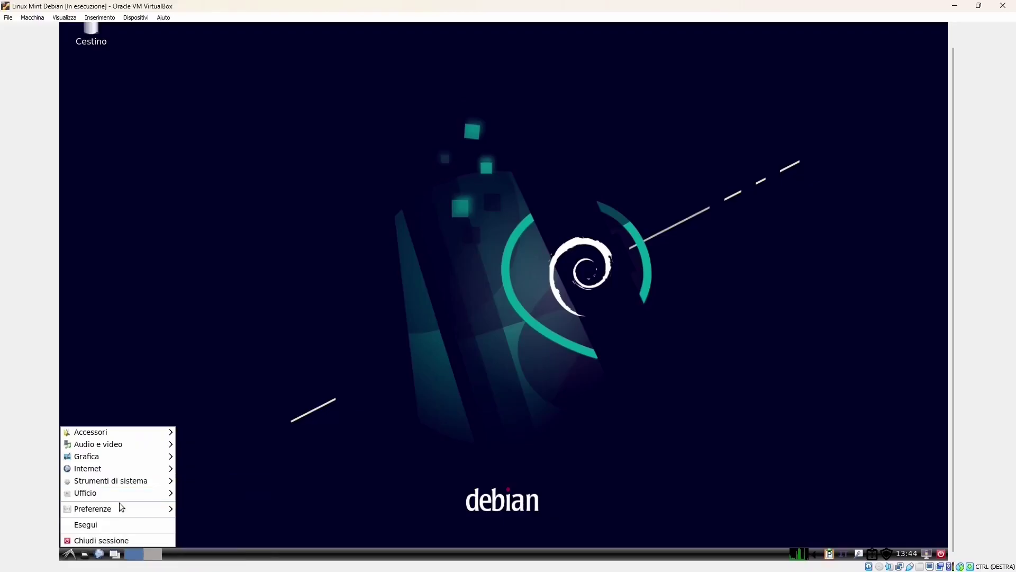
Open the package manager (Gestore pacchetti), authenticating with the account password
mouse_move(118, 505)
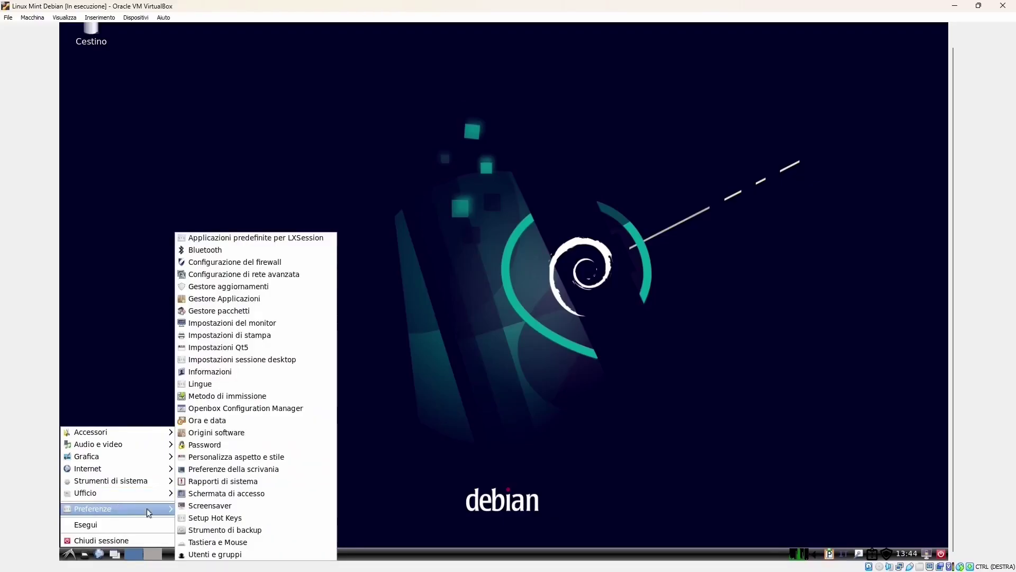
click(251, 312)
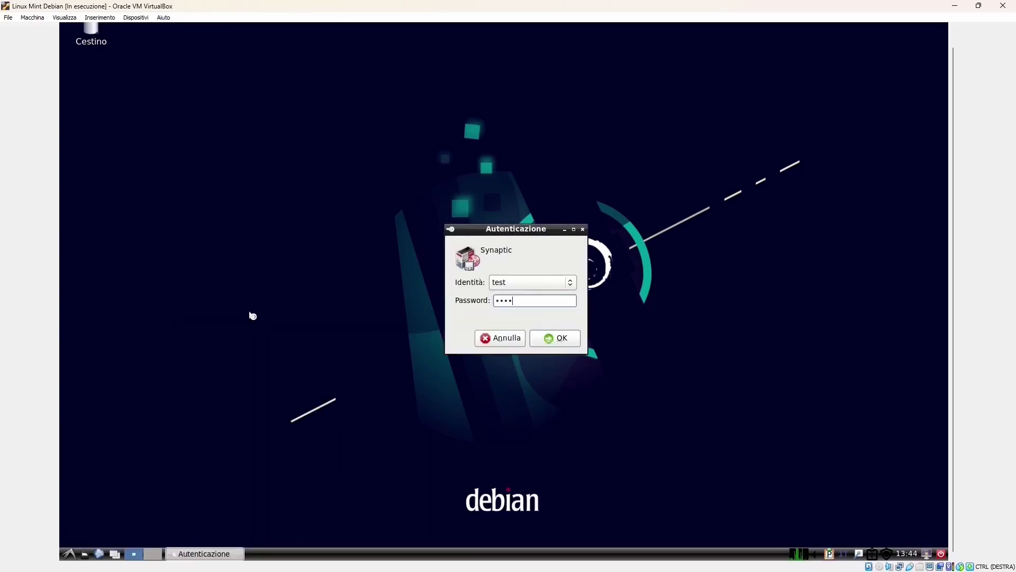
key(Return)
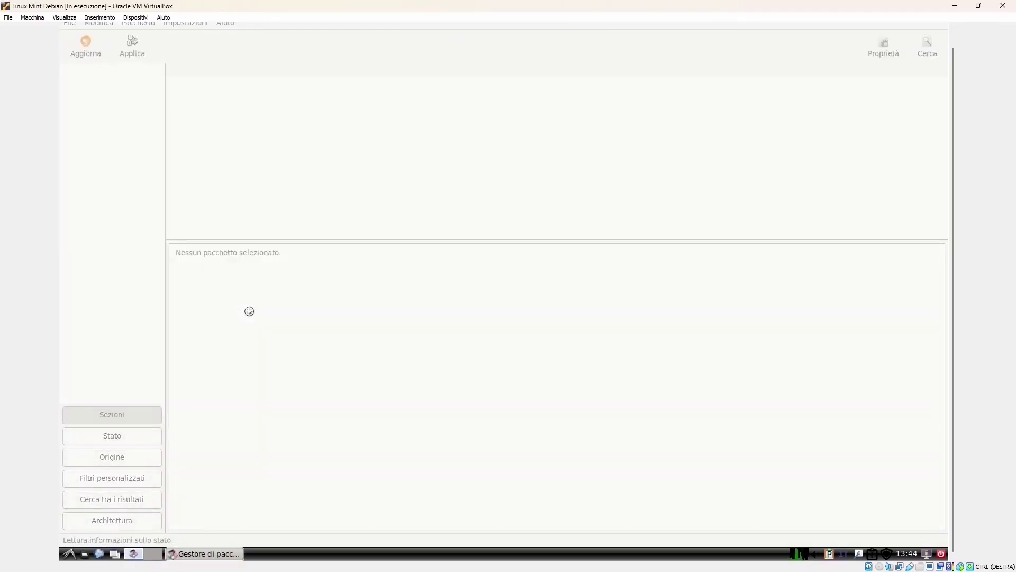
Search for the mintupgrade package and mark it for installation together with its required packages
click(926, 46)
text(mint)
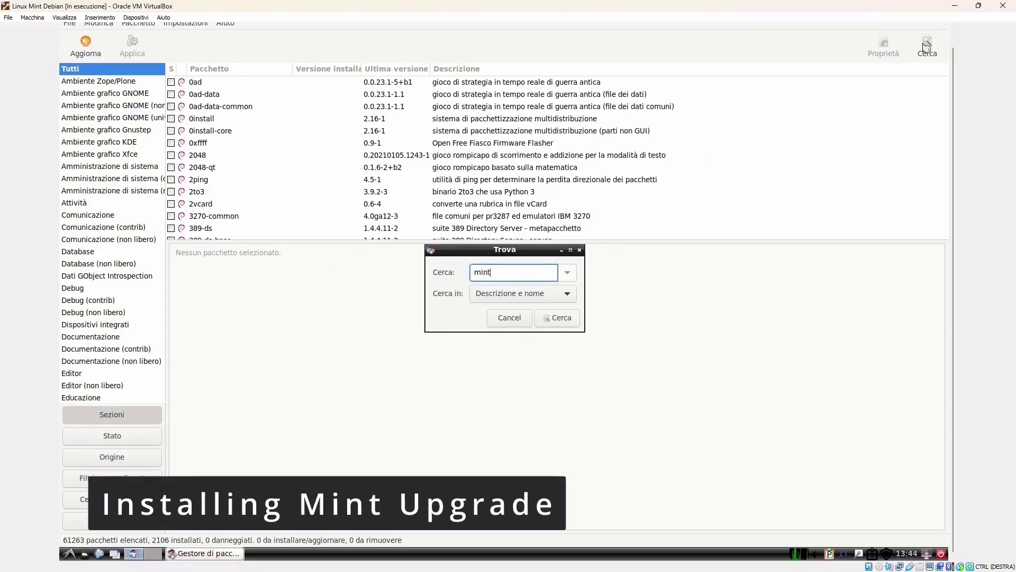
text(upgrade)
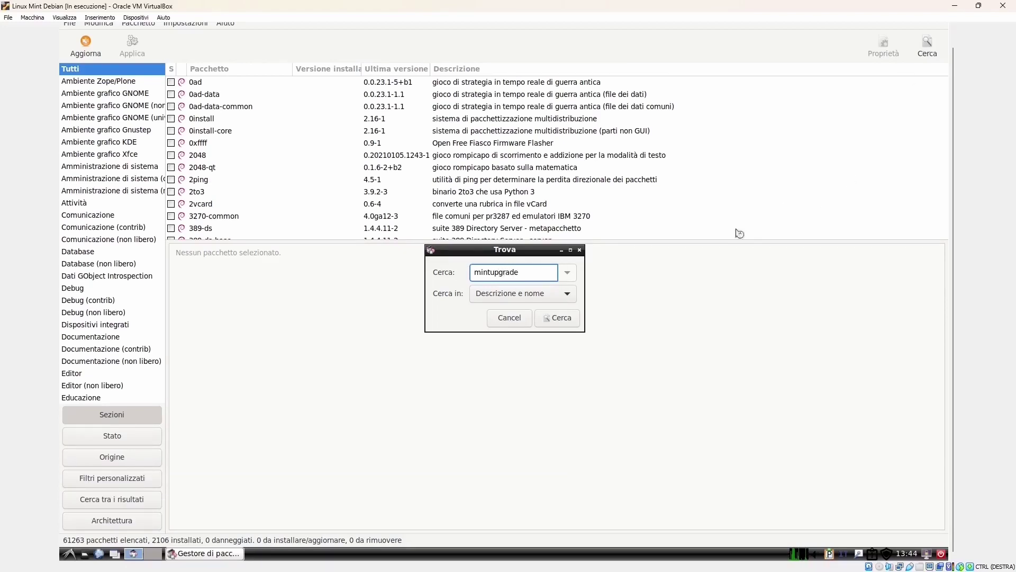
click(567, 317)
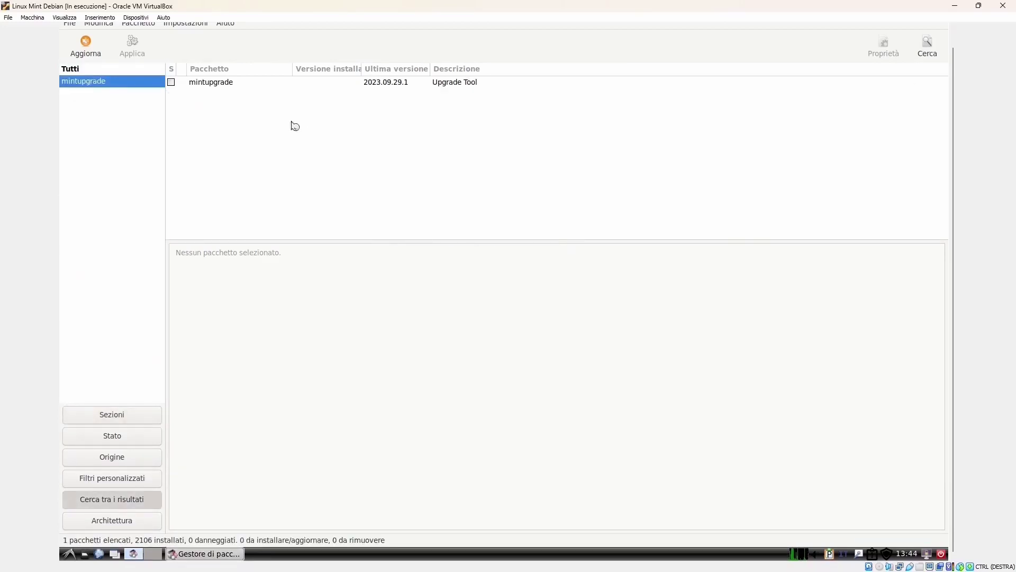
click(175, 85)
click(201, 103)
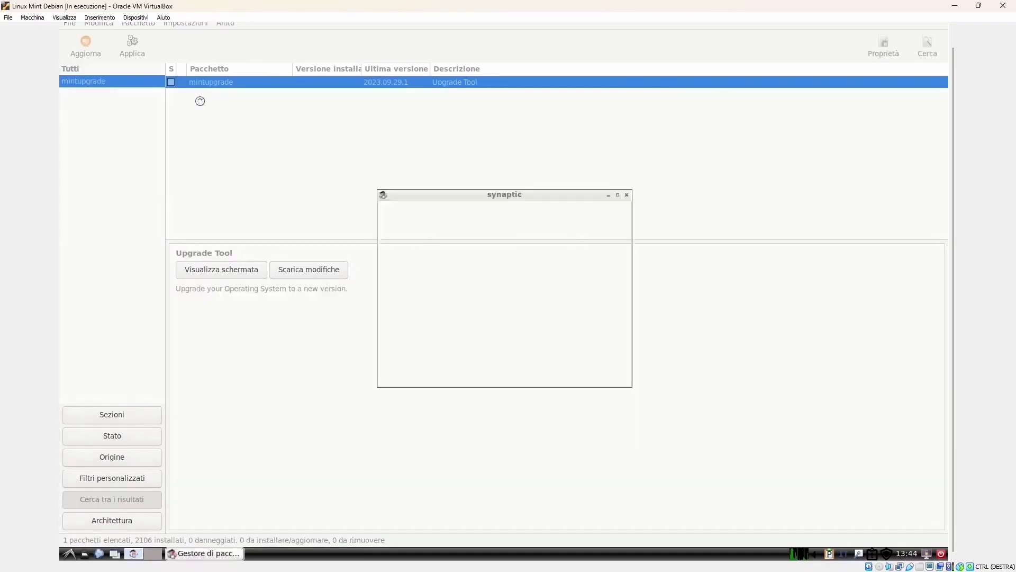
click(608, 374)
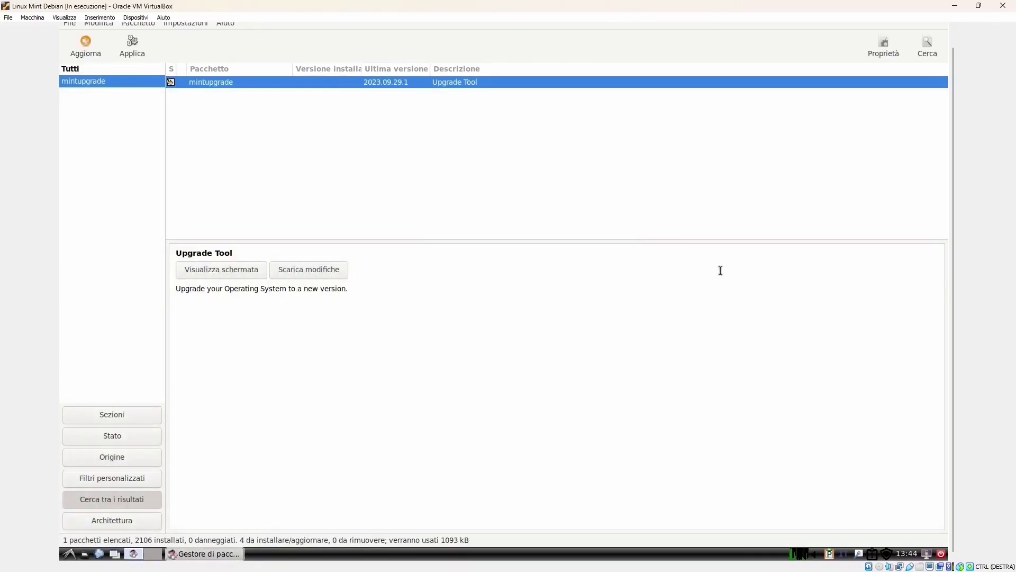
Apply the marked mintupgrade installation, dismiss the completion notice and quit the package manager
click(142, 39)
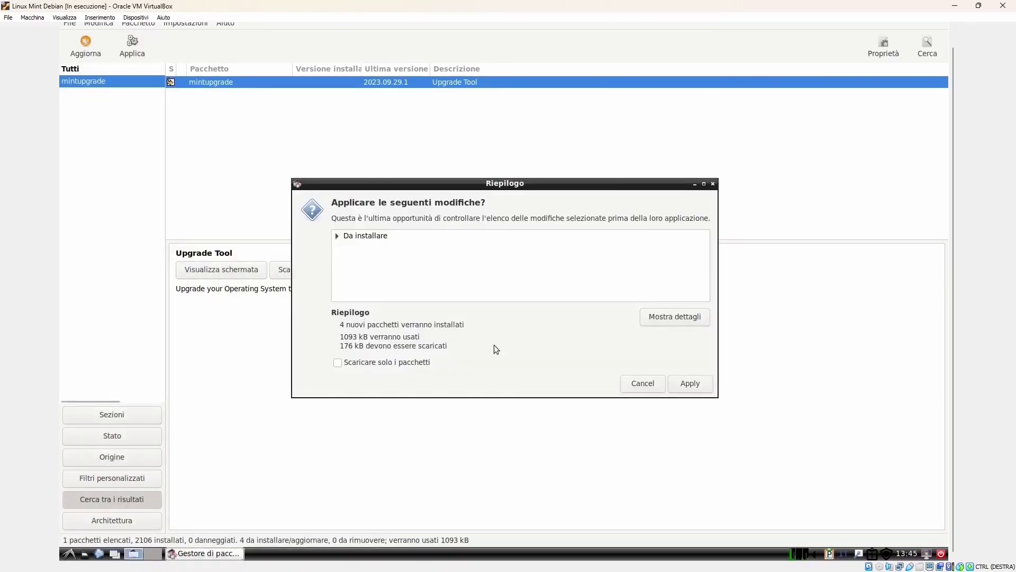
click(691, 384)
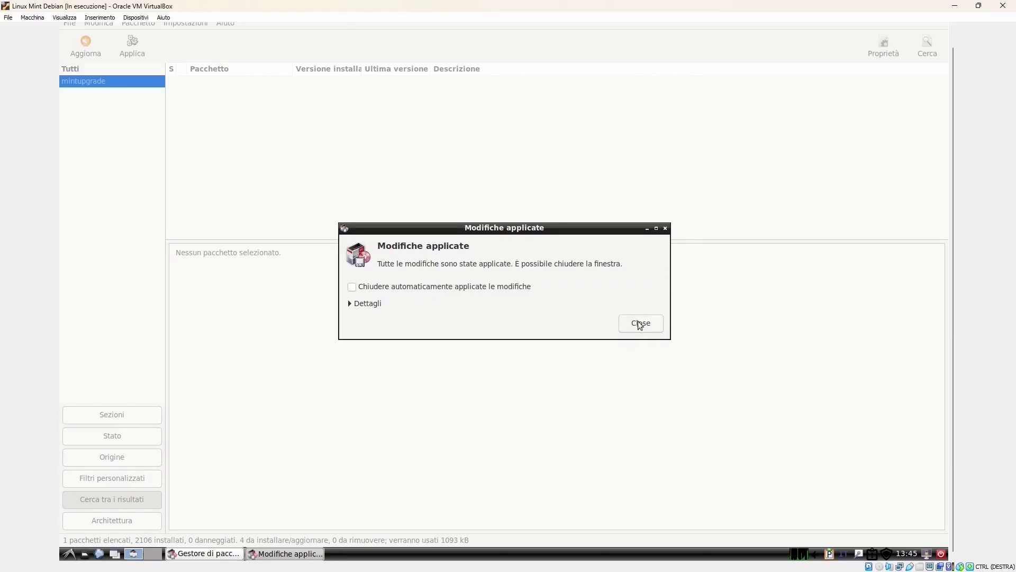
click(641, 323)
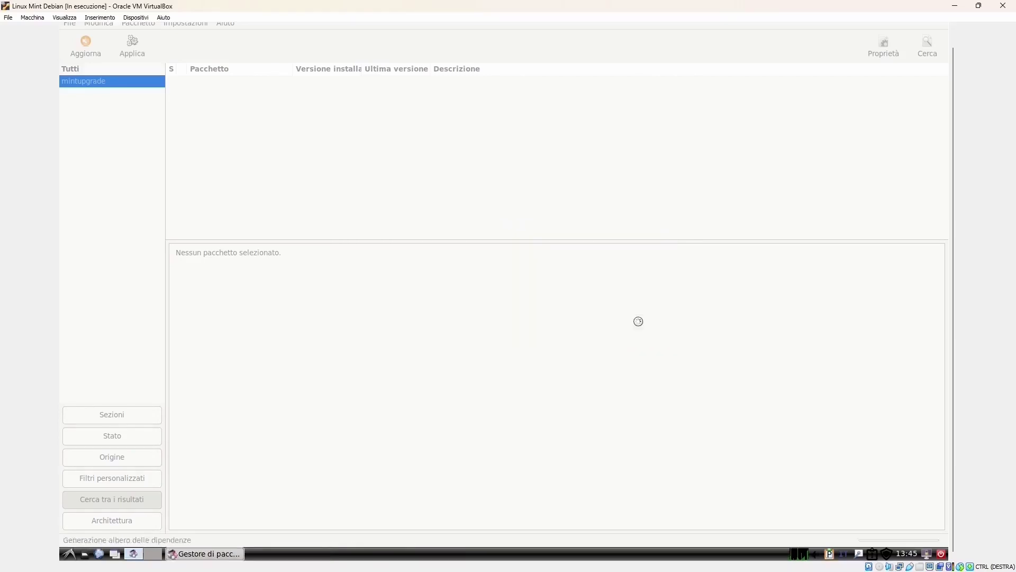
right_click(196, 554)
click(201, 541)
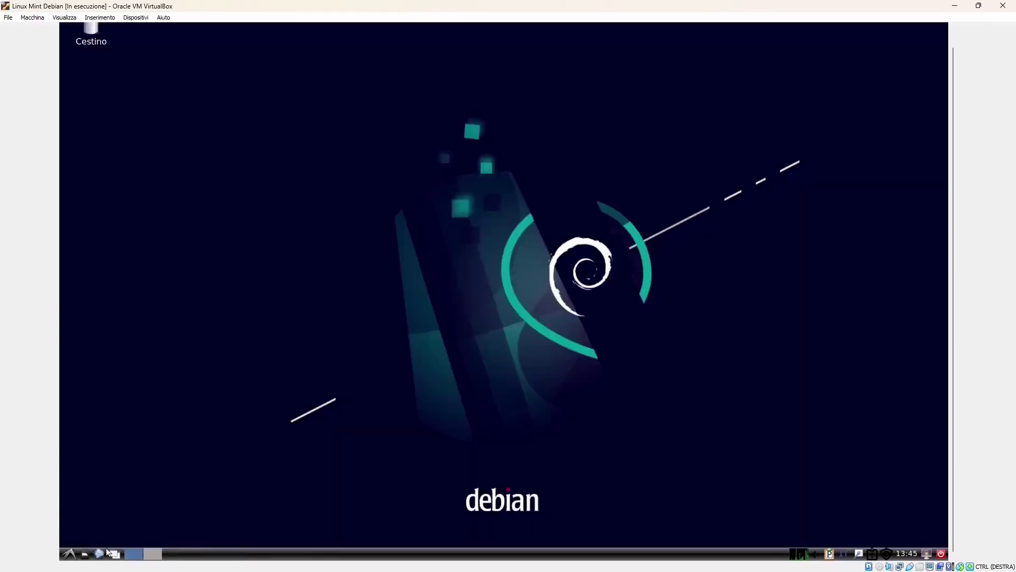
Open LXTerminal and launch the LMDE 6 upgrade tool with the command sudo mintupgrade
click(71, 553)
mouse_move(117, 479)
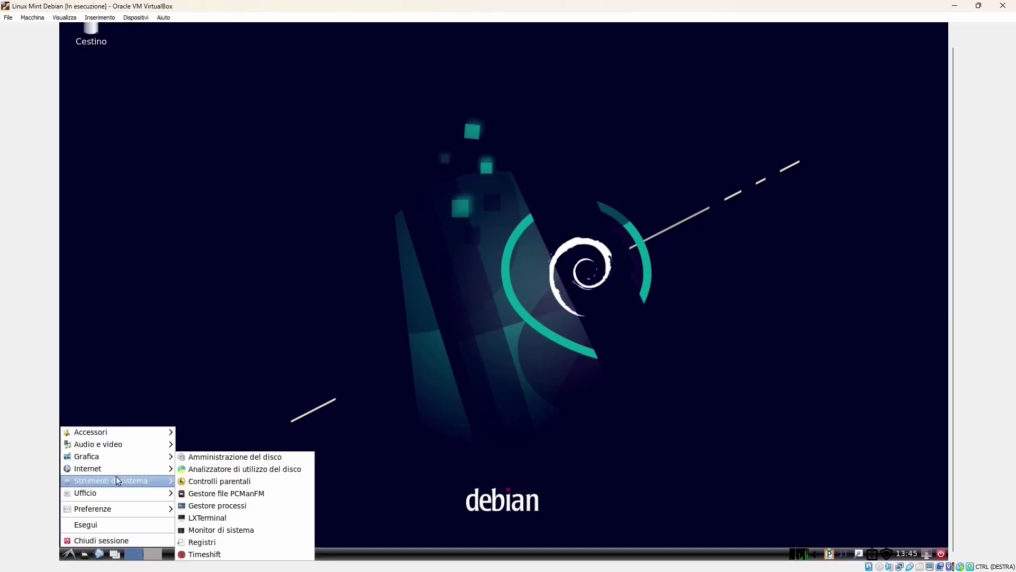
click(201, 518)
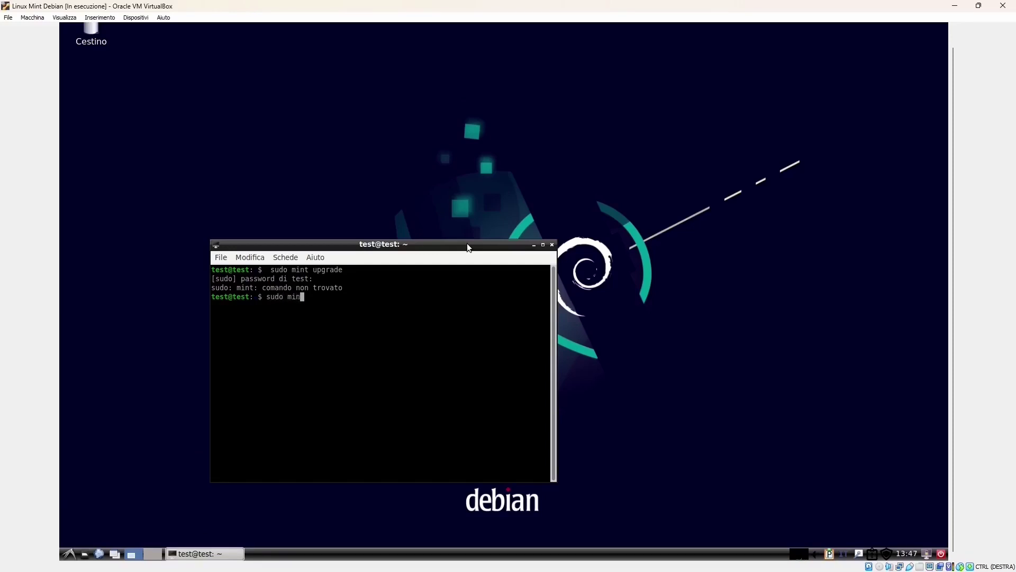
text(pgrade)
key(Return)
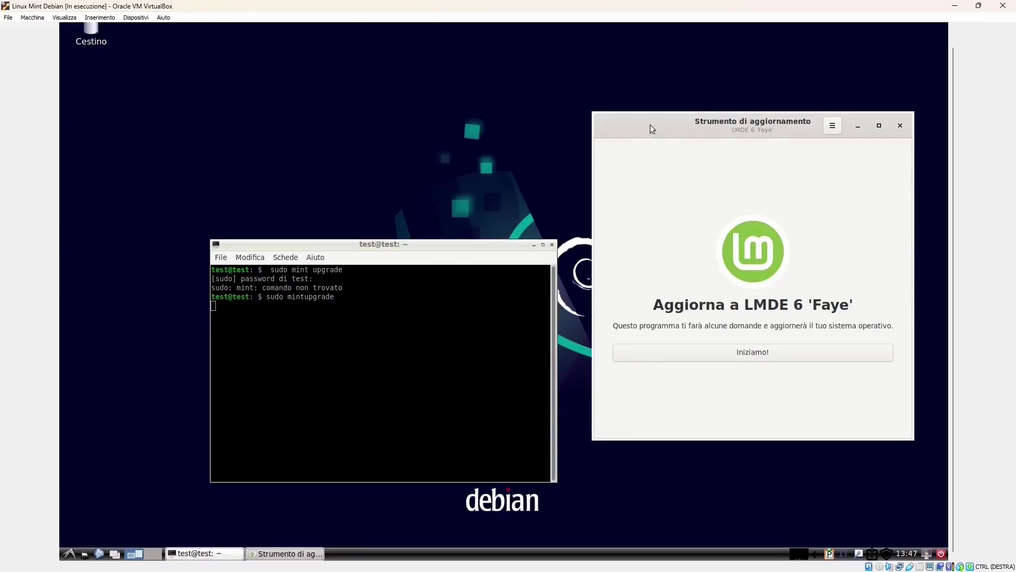
Disable the "Versione di Linux Mint supportata" requirement in the upgrade tool's preferences
click(830, 127)
click(840, 148)
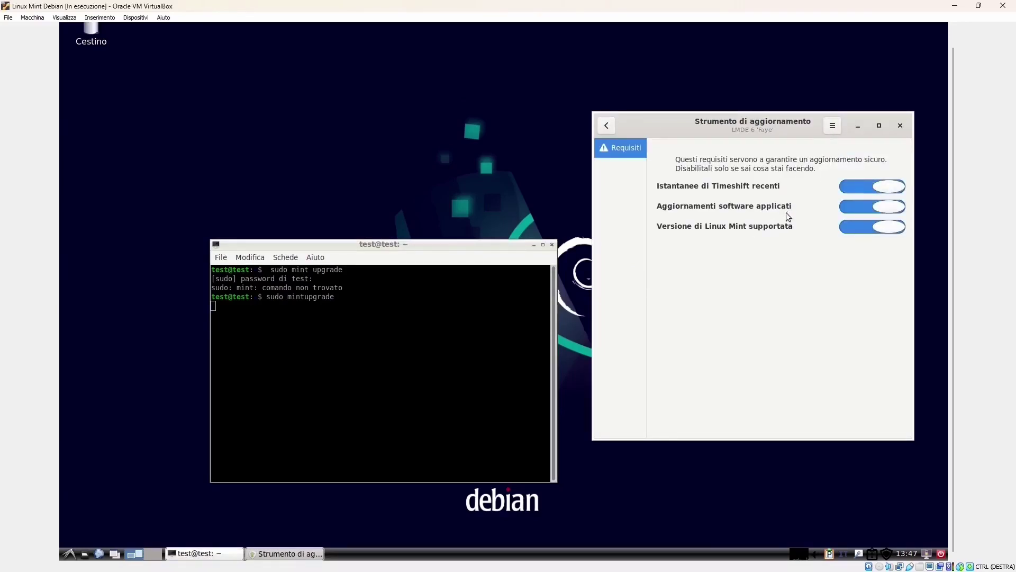
click(880, 230)
click(863, 229)
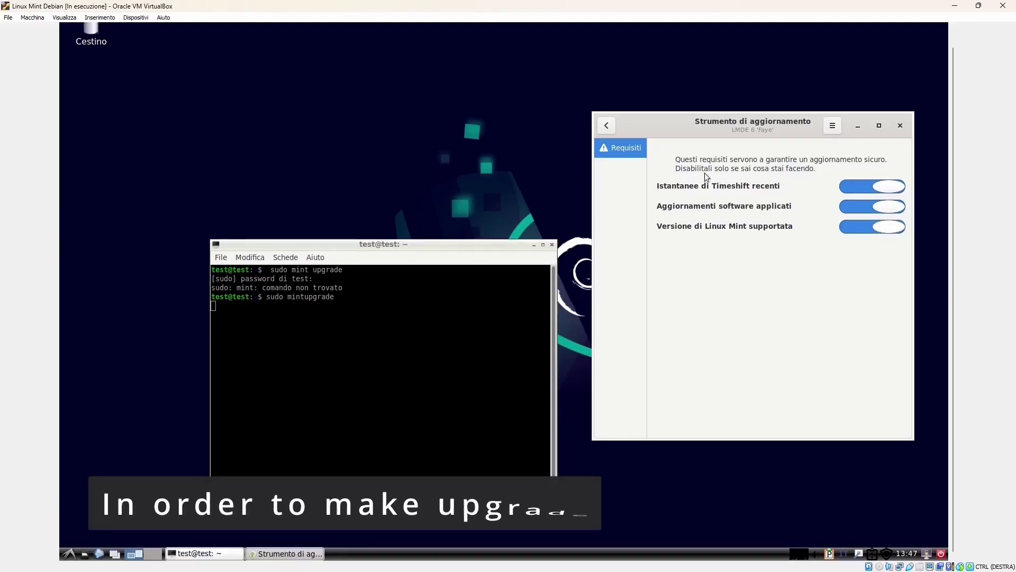
click(877, 227)
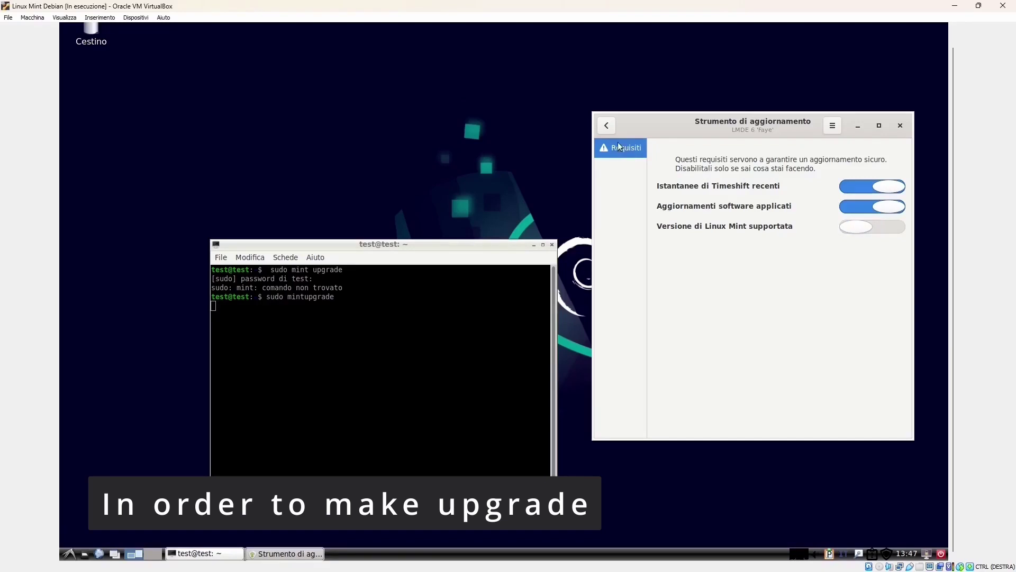
Try to start the LMDE 6 upgrade with its Phase 1 preparation checks, and close the terminal
click(606, 127)
click(764, 352)
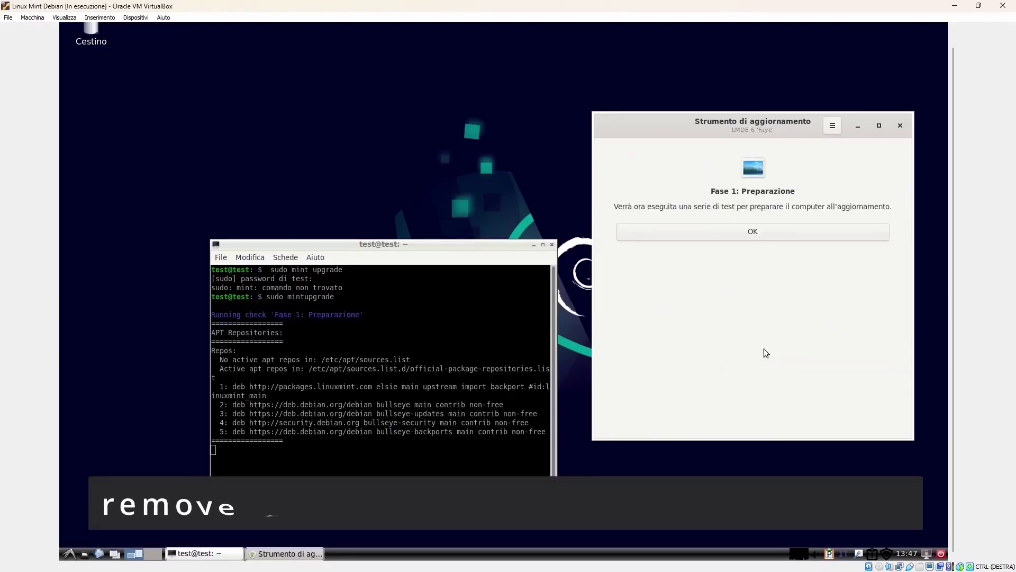
click(754, 233)
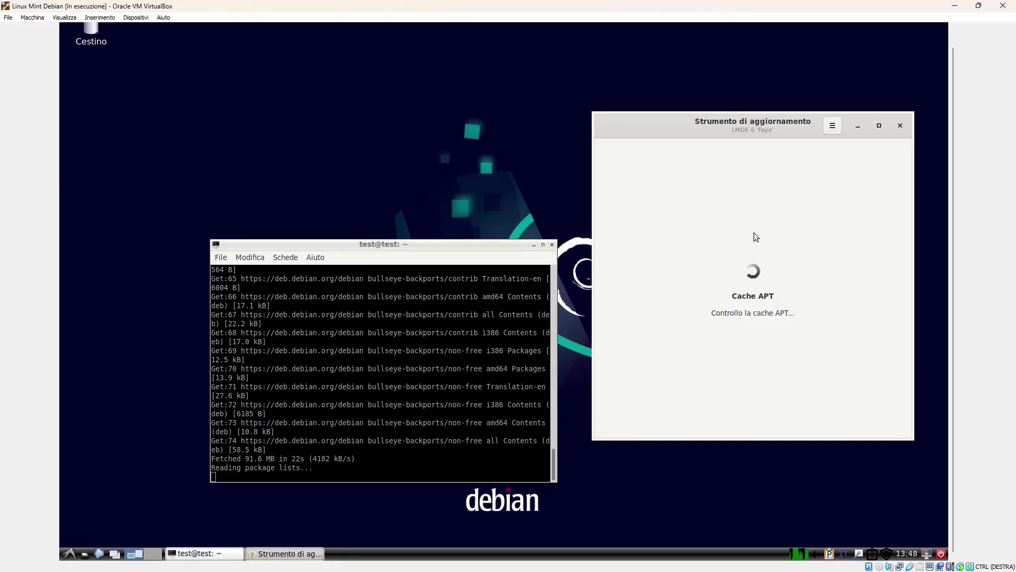
right_click(887, 556)
click(884, 499)
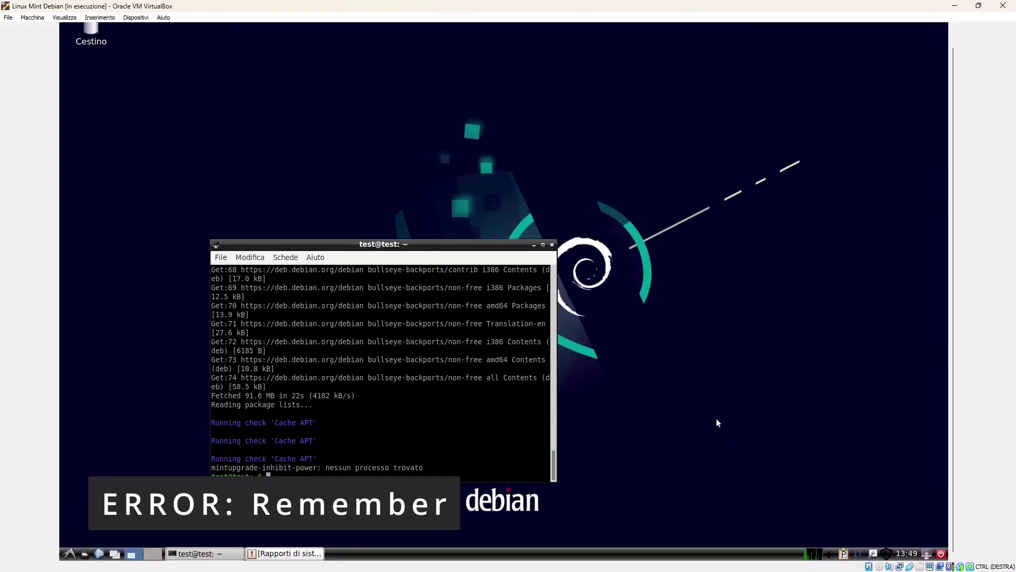
click(552, 245)
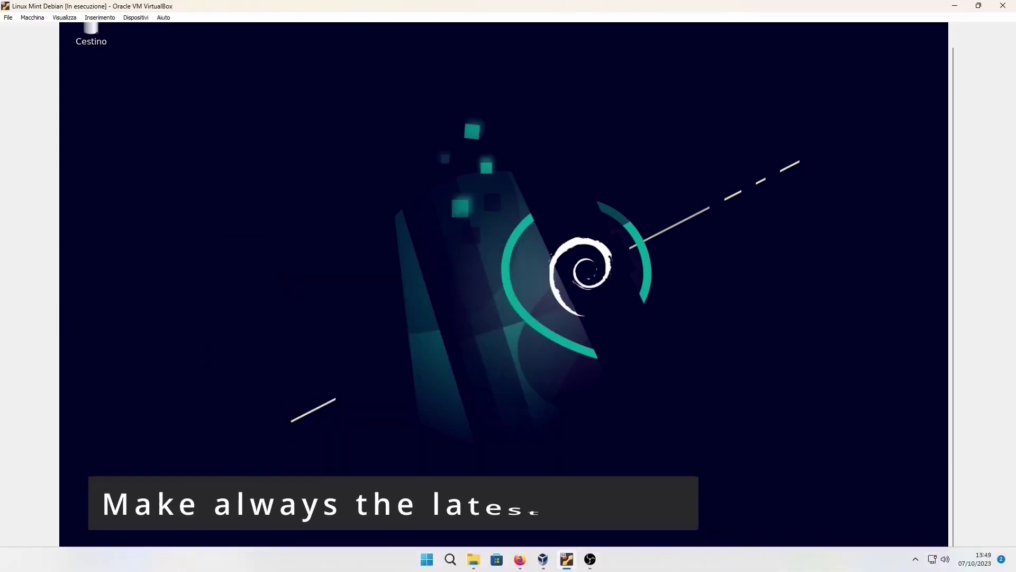
Open the update manager (Gestore aggiornamenti) and install all selected updates, authenticating with the account password
click(69, 554)
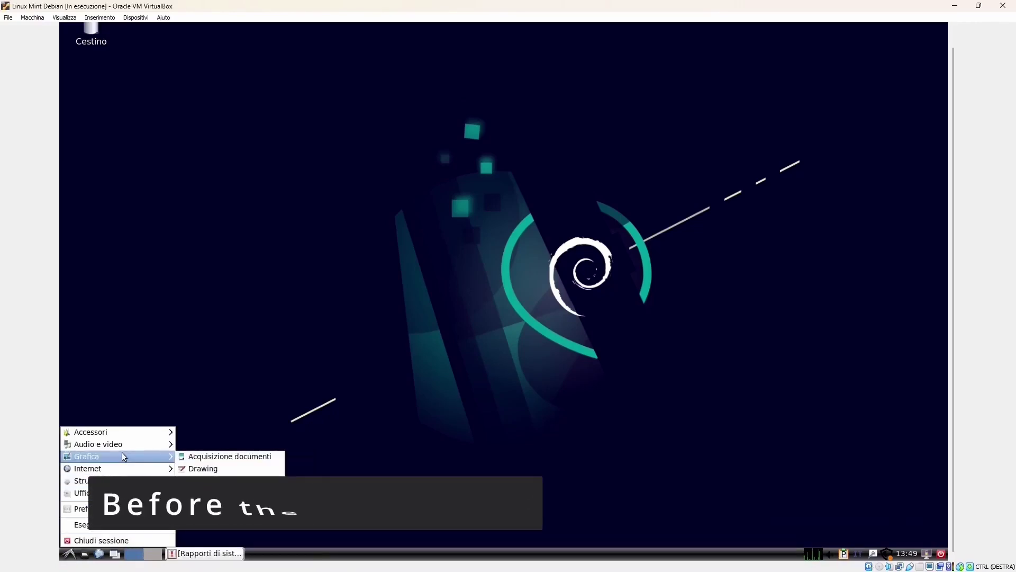
mouse_move(127, 480)
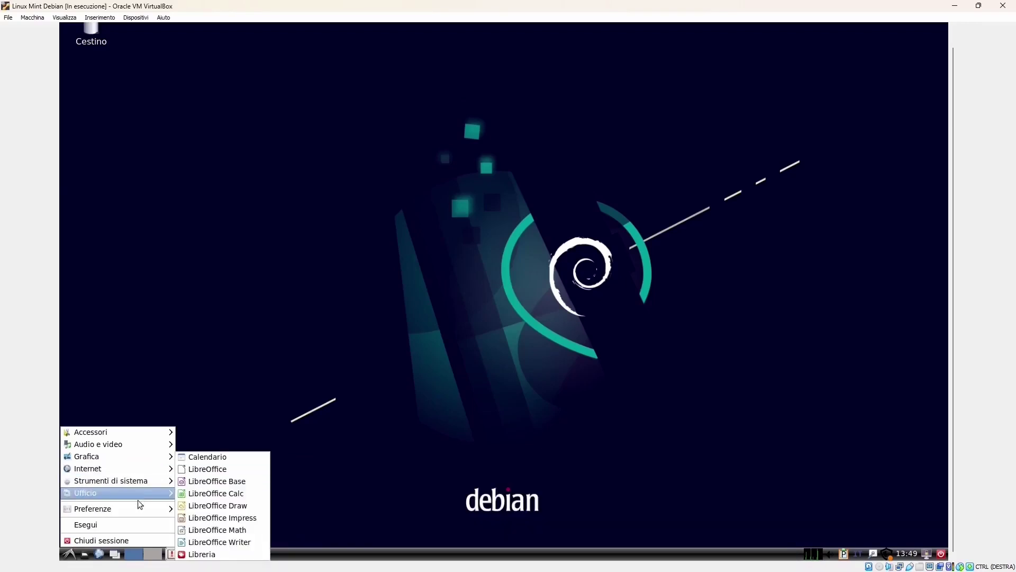
mouse_move(139, 509)
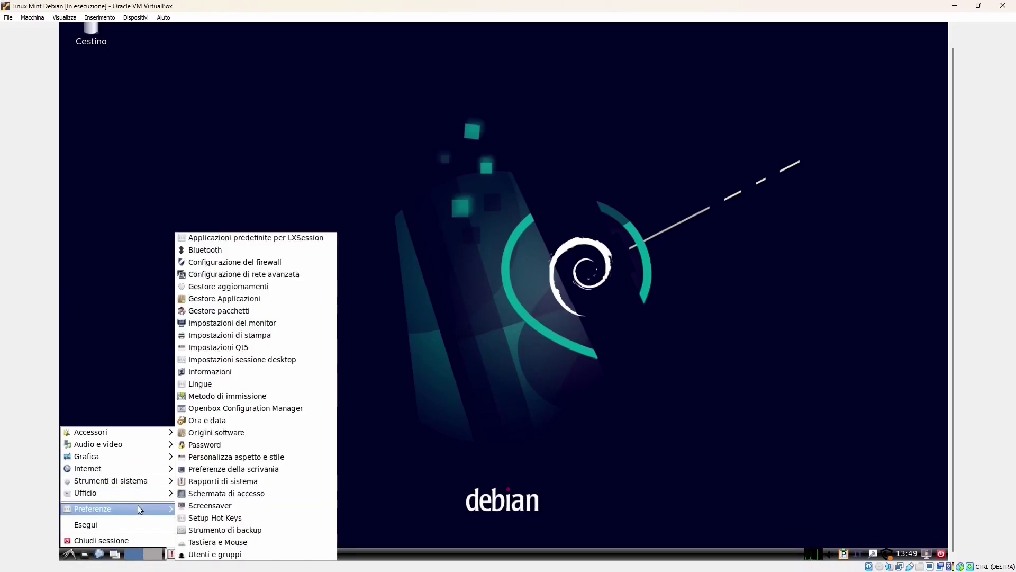
click(234, 287)
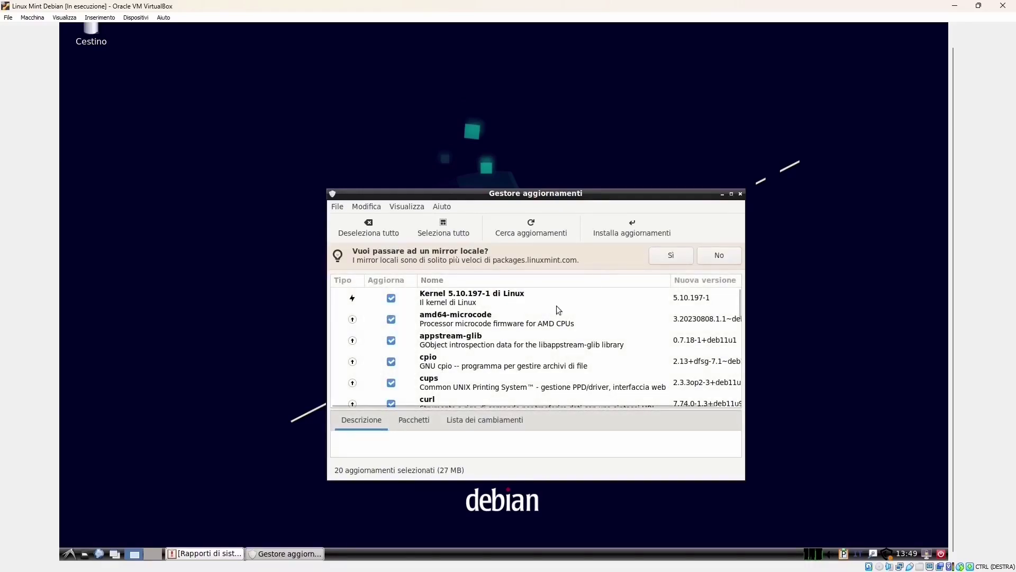
click(636, 224)
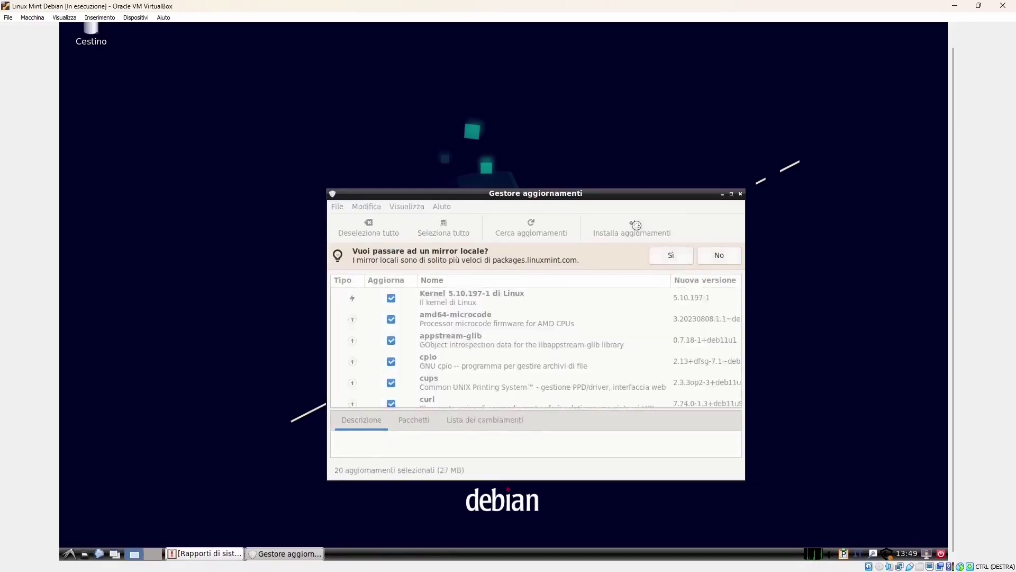
click(593, 453)
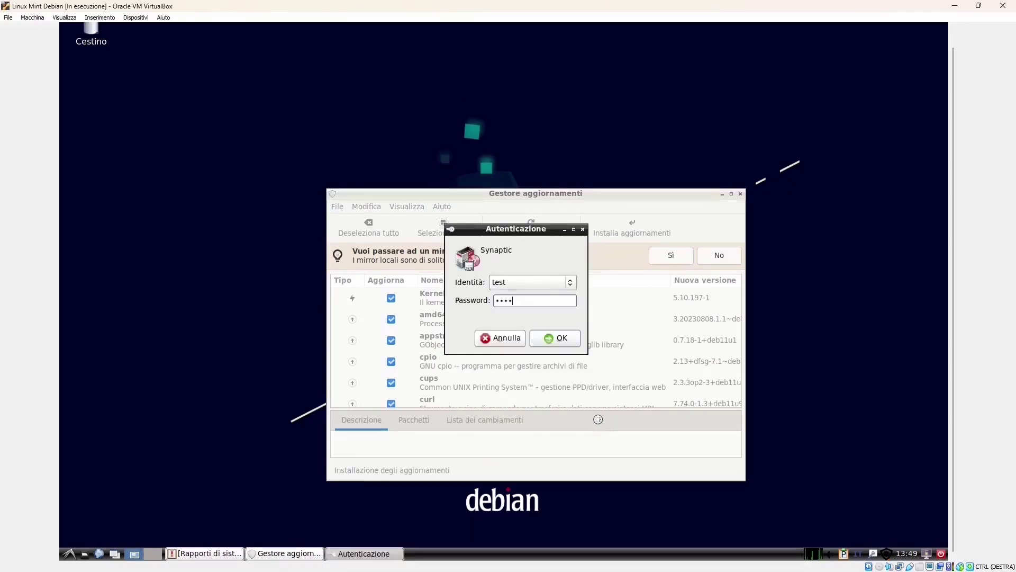
click(568, 342)
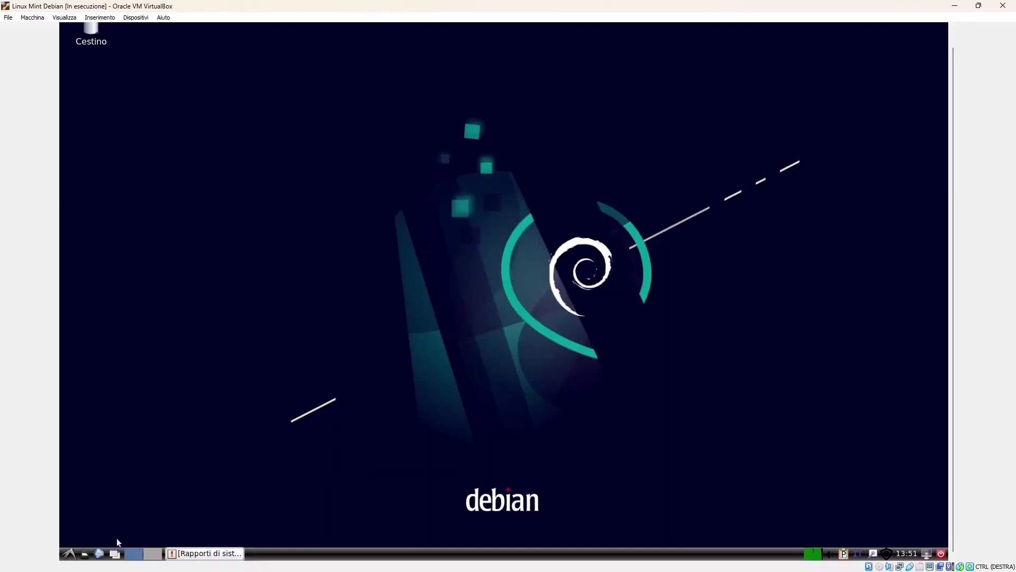
Restart the system from the LXDE session dialog
click(70, 553)
click(85, 540)
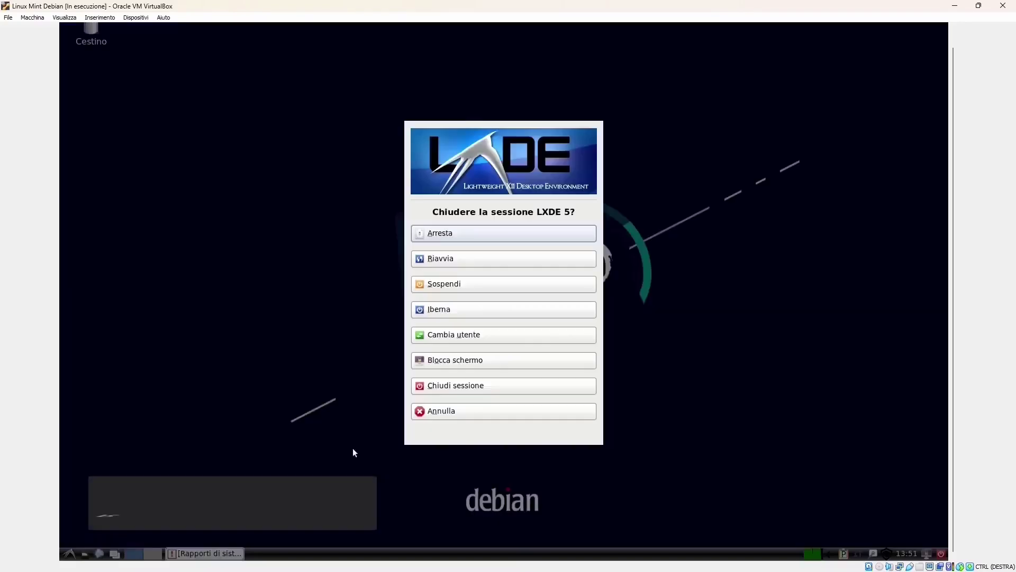
click(504, 260)
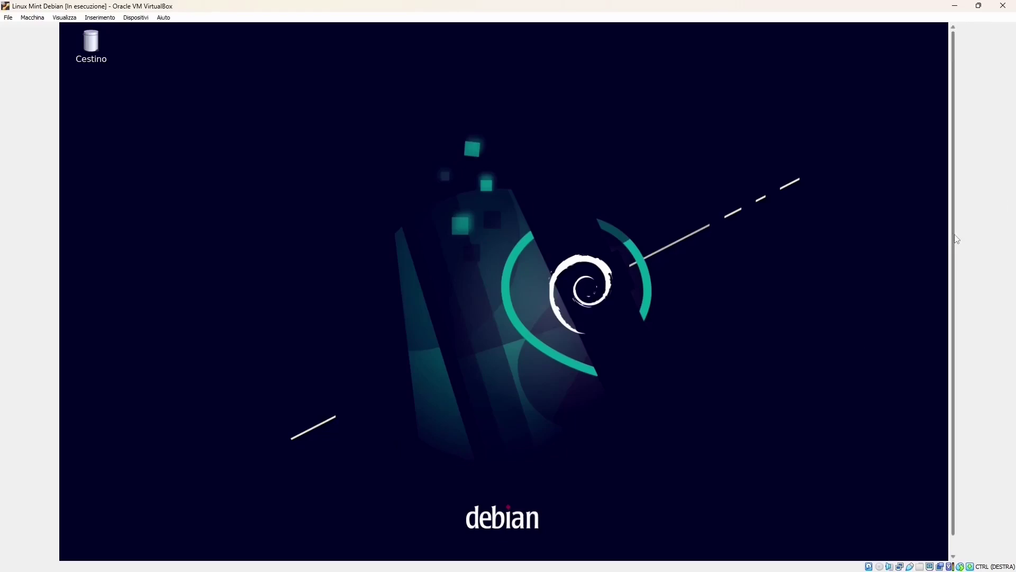
Launch the upgrade tool with sudo mintupgrade in a new LXTerminal window, authenticating with the account password
click(69, 553)
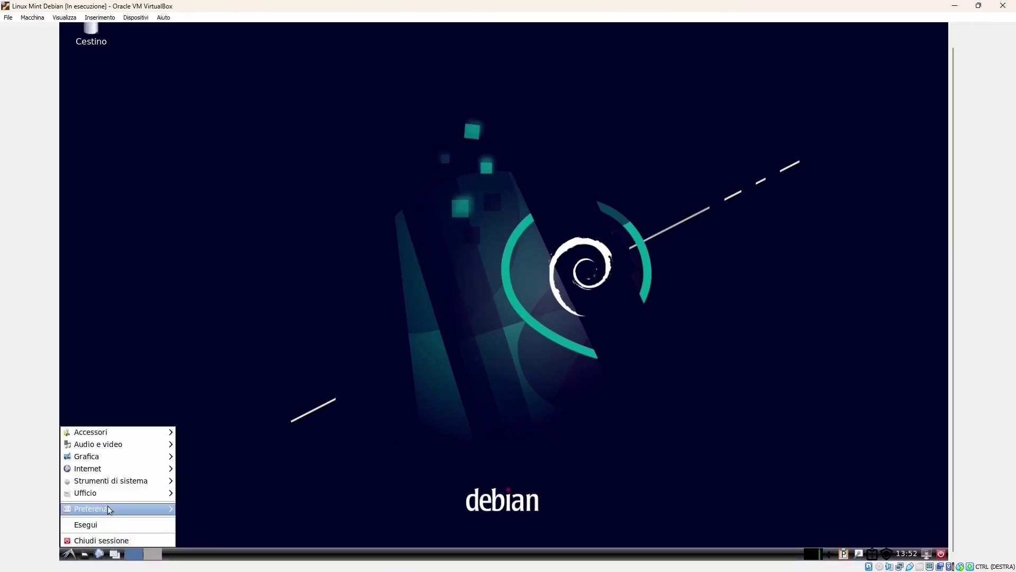
mouse_move(116, 493)
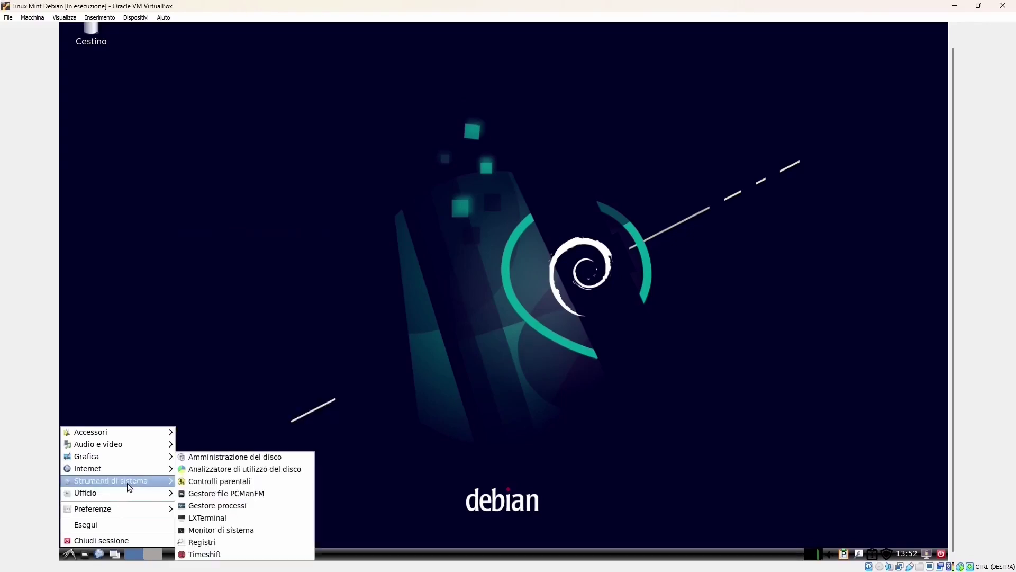
click(195, 512)
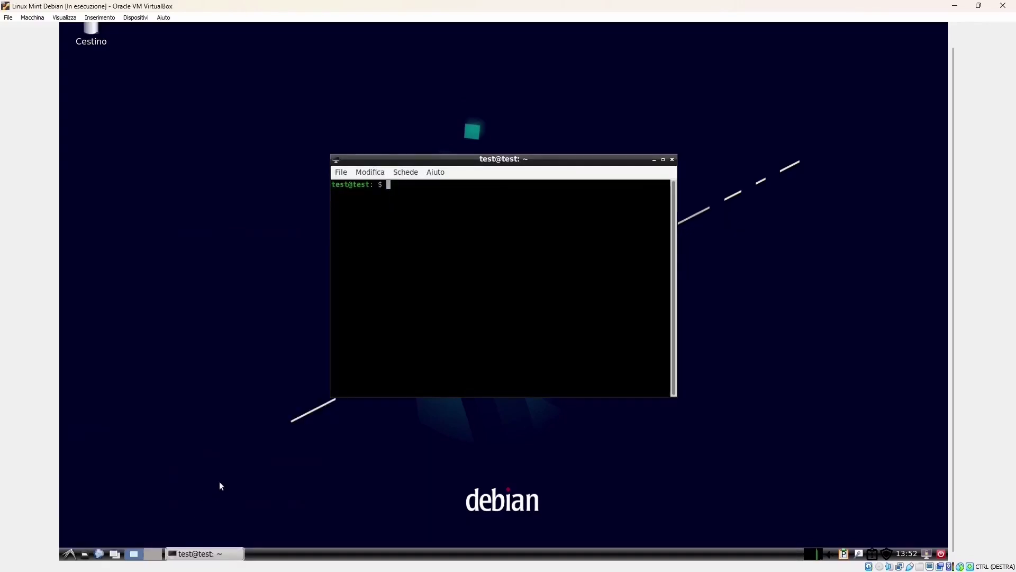
text(sudo mintupgrade)
key(Return)
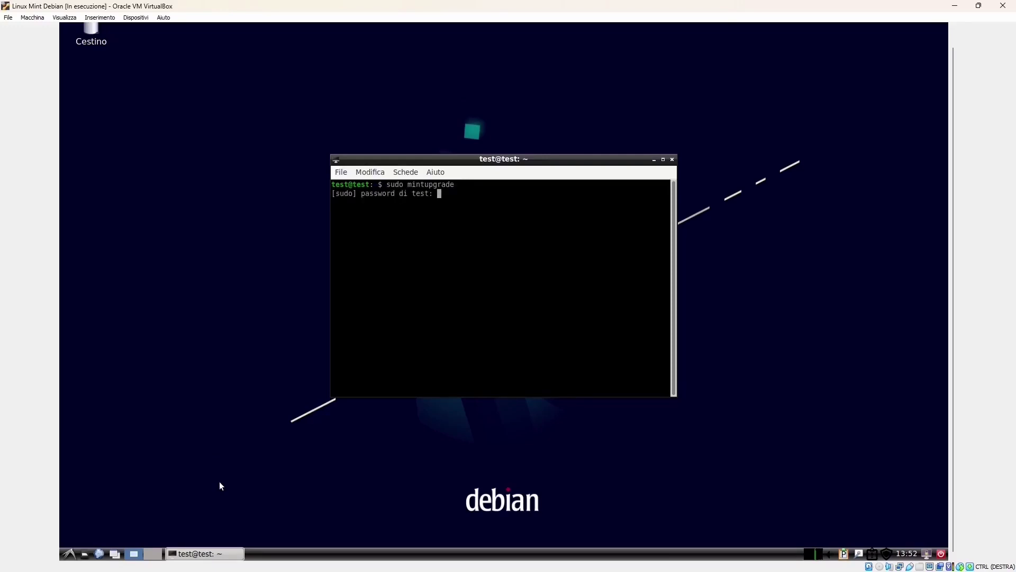
key(Return)
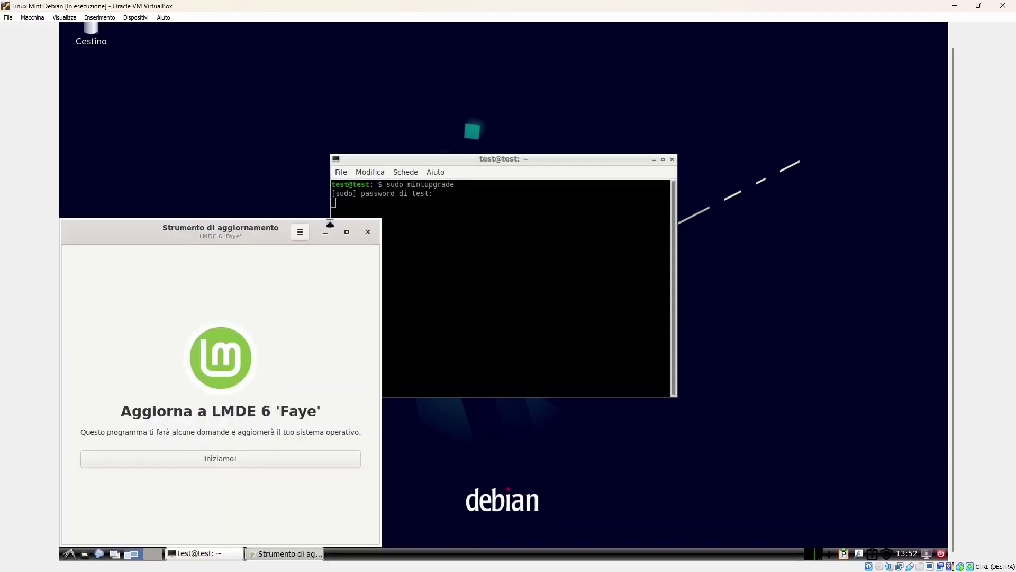
Disable the "Istantanee di Timeshift recenti" requirement in the upgrade tool's preferences and return to its start page
click(299, 231)
click(331, 250)
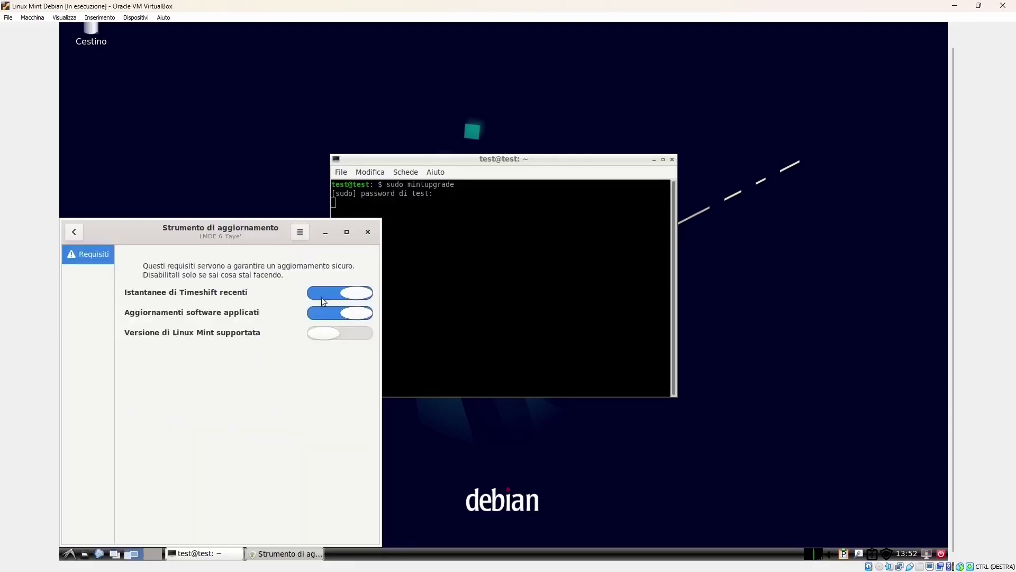
drag(197, 233, 319, 199)
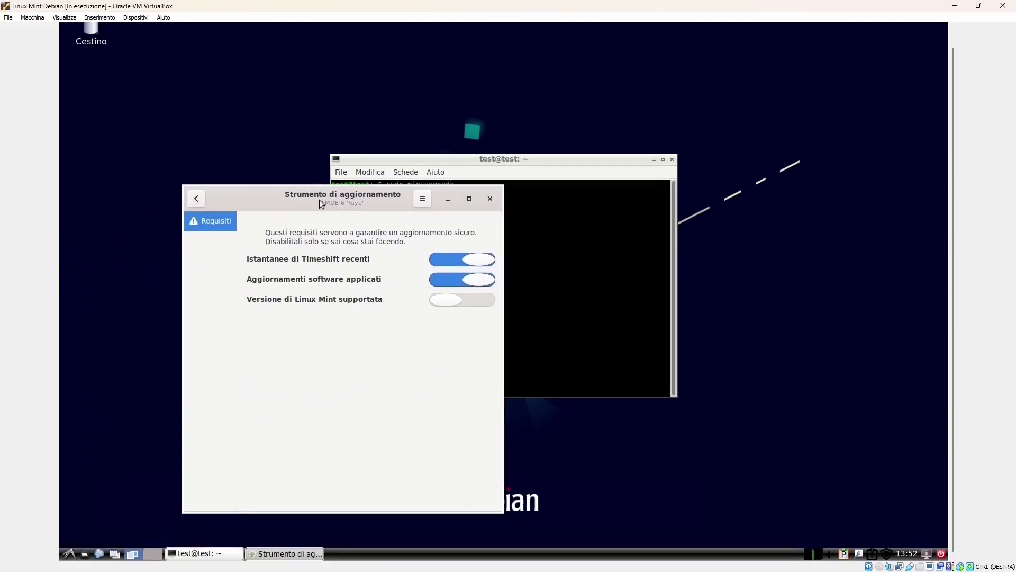
click(486, 260)
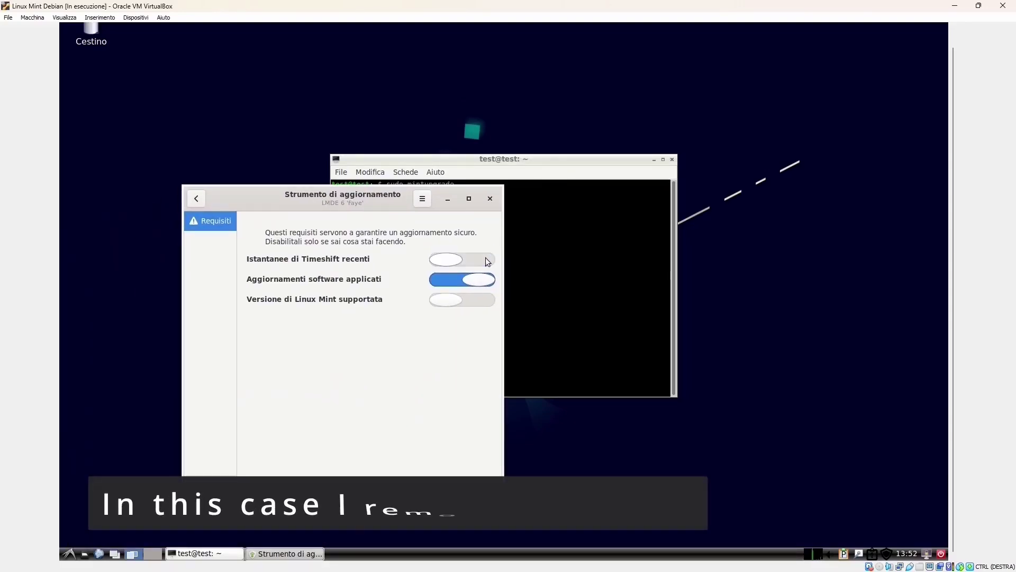
click(202, 199)
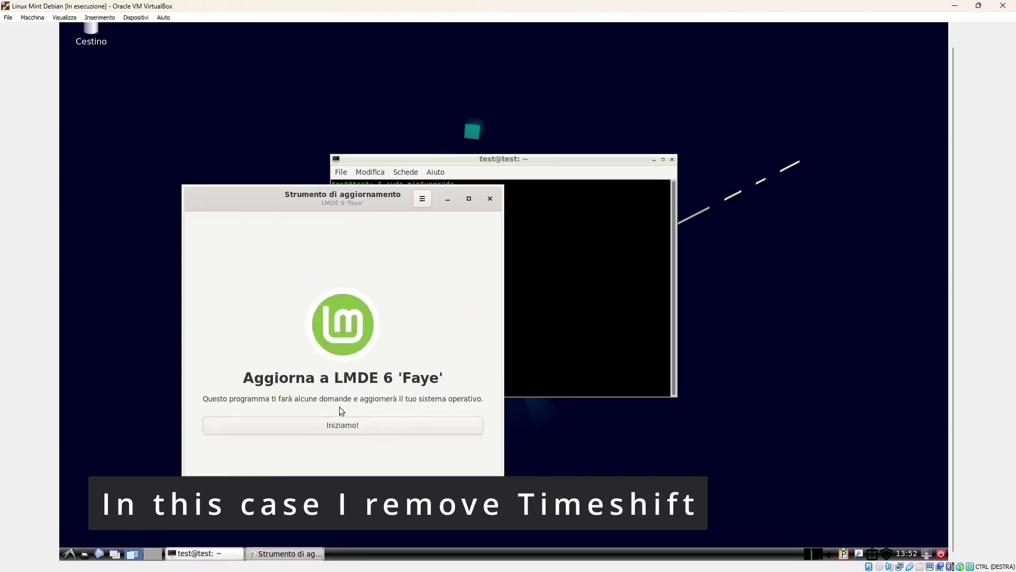
Start the LMDE 6 'Faye' upgrade with its Phase 1 preparation checks, and place the terminal beside the upgrade tool
click(342, 424)
click(364, 305)
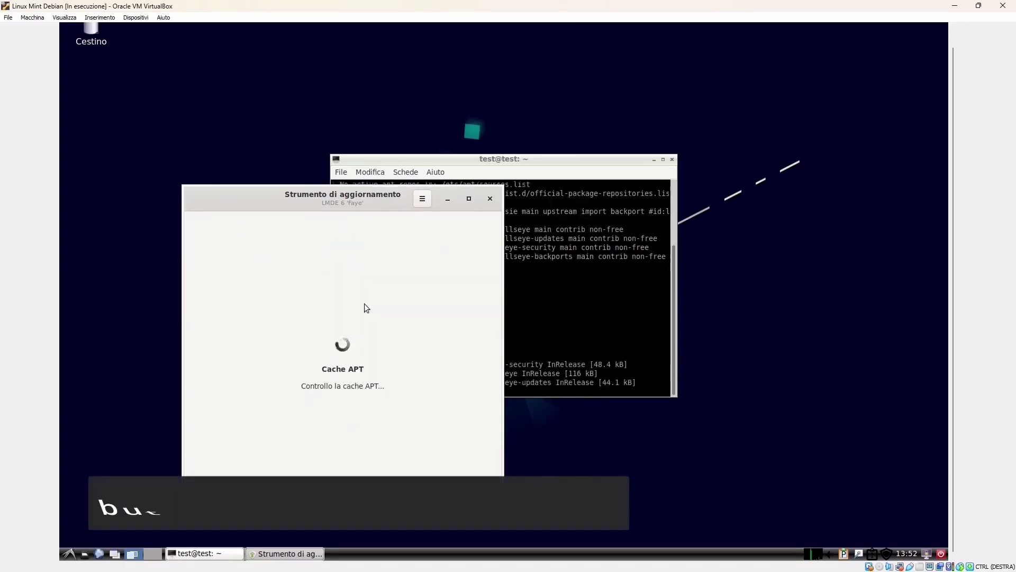
drag(600, 161, 820, 151)
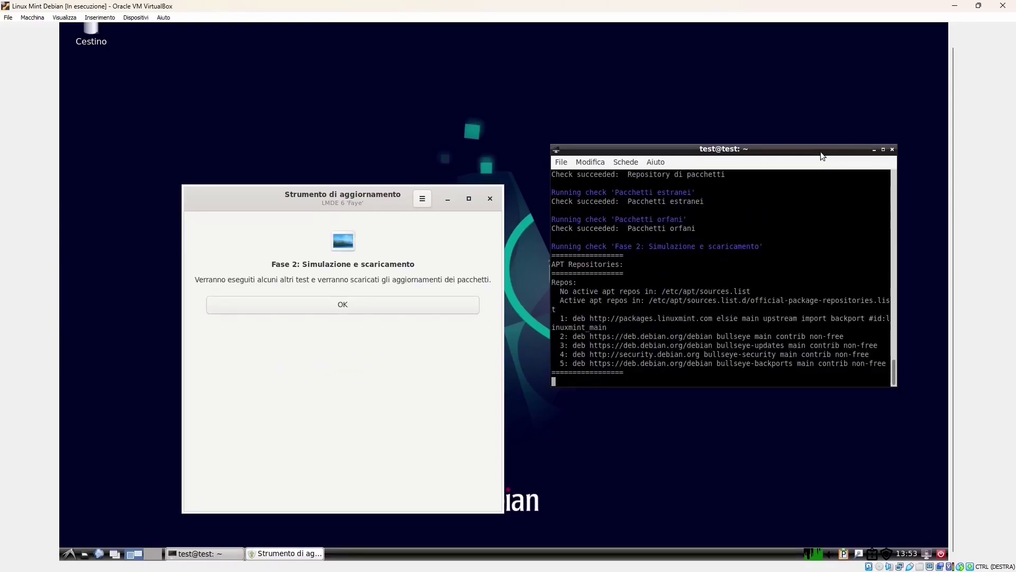
Run "Fase 2: Simulazione e scaricamento" and accept the package changes proposed by the upgrade simulation
click(344, 308)
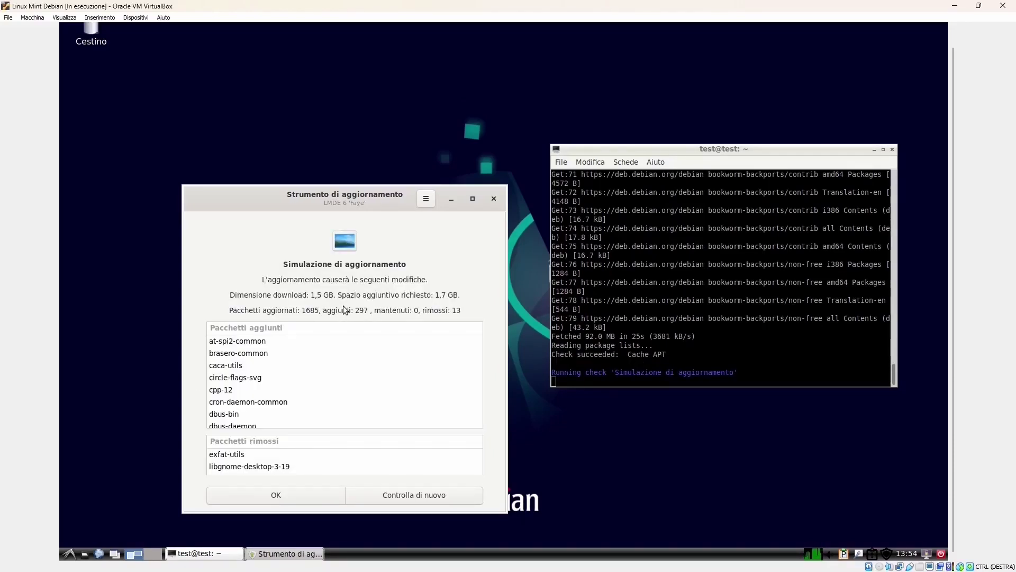
mouse_move(480, 353)
mouse_down()
mouse_move(471, 402)
mouse_move(478, 347)
mouse_up()
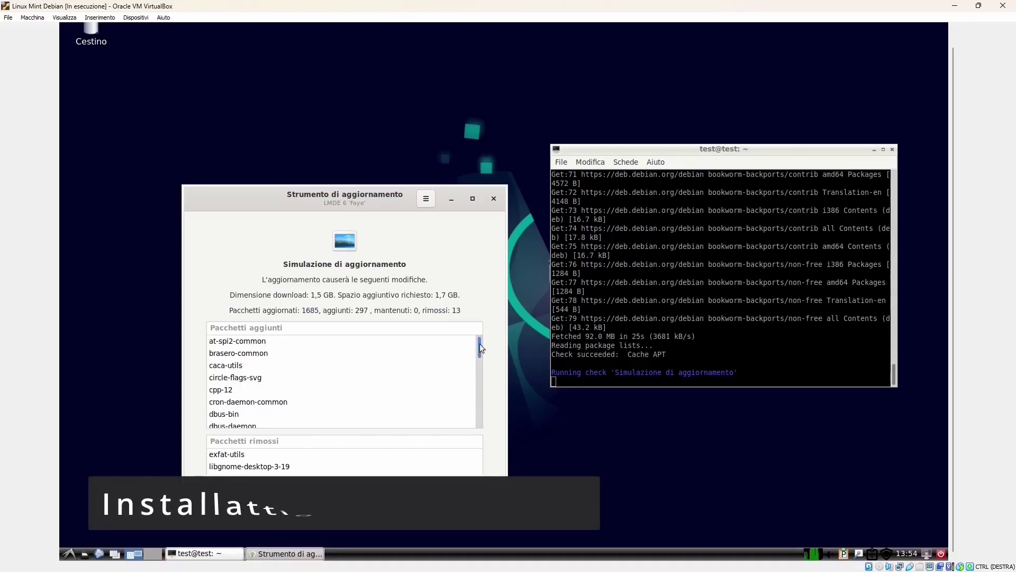
click(318, 496)
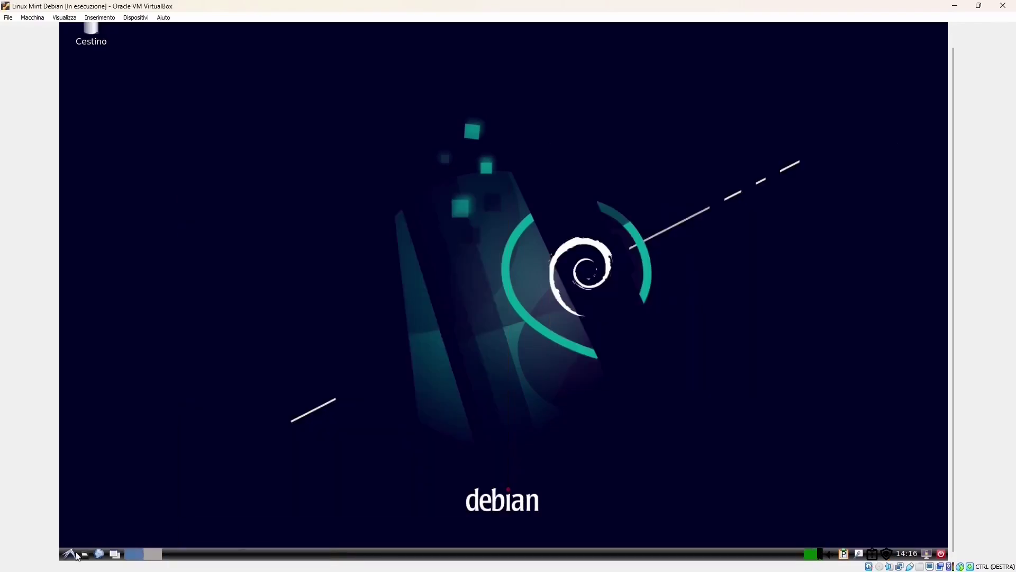
Rerun the earlier apt-get autoclean, autoremove, deborphan and dpkg purge cleanup command in a new LXTerminal, authenticating with the account password
click(70, 553)
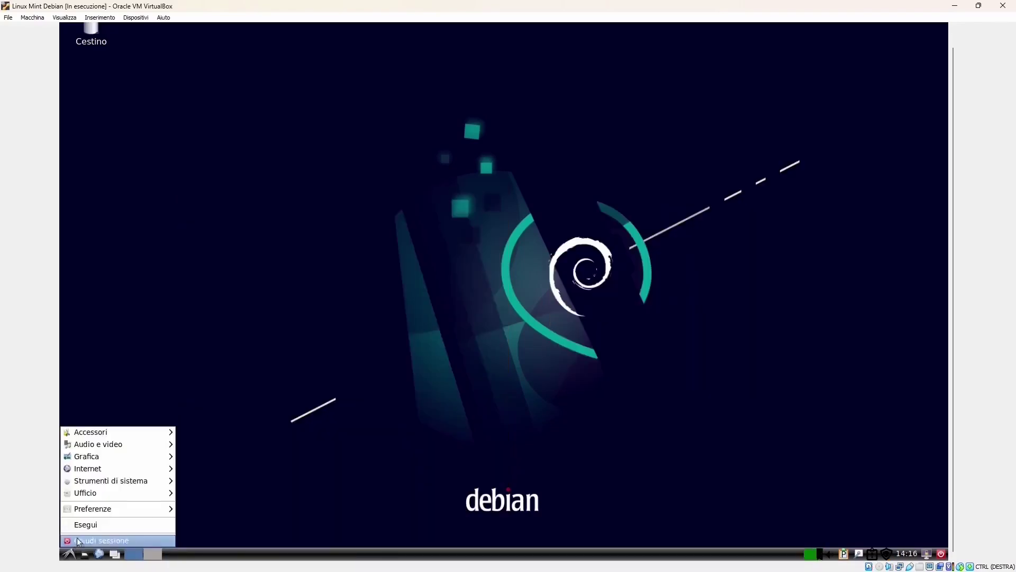
mouse_move(94, 490)
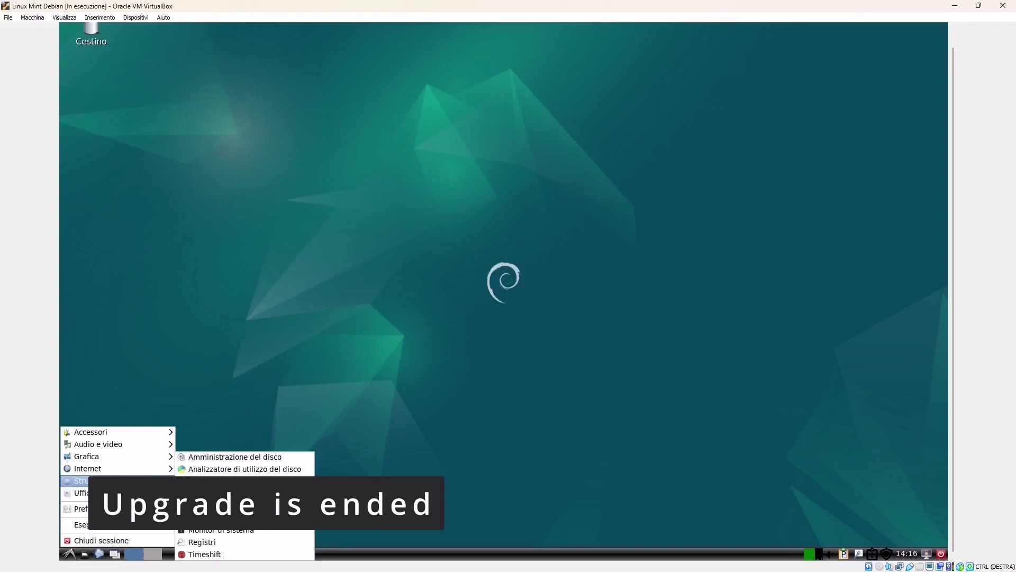
click(222, 518)
key(Up)
key(Up)
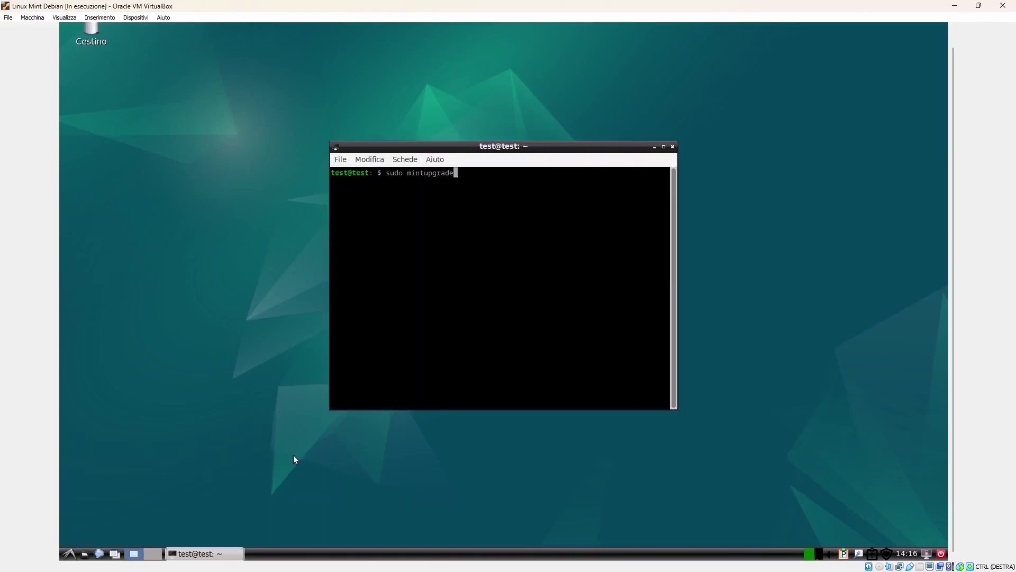
key(Up)
key(Down)
key(Return)
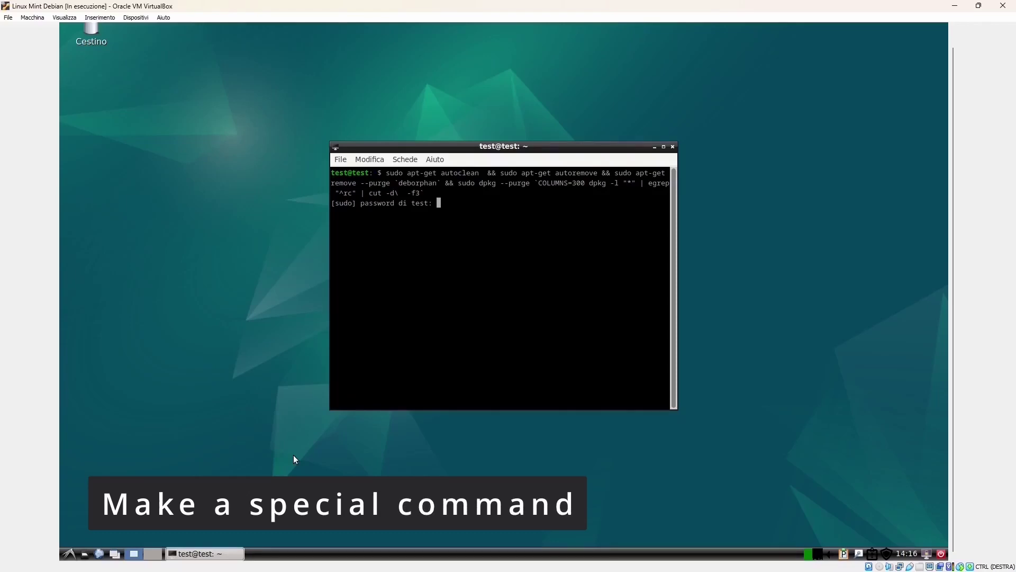
key(Return)
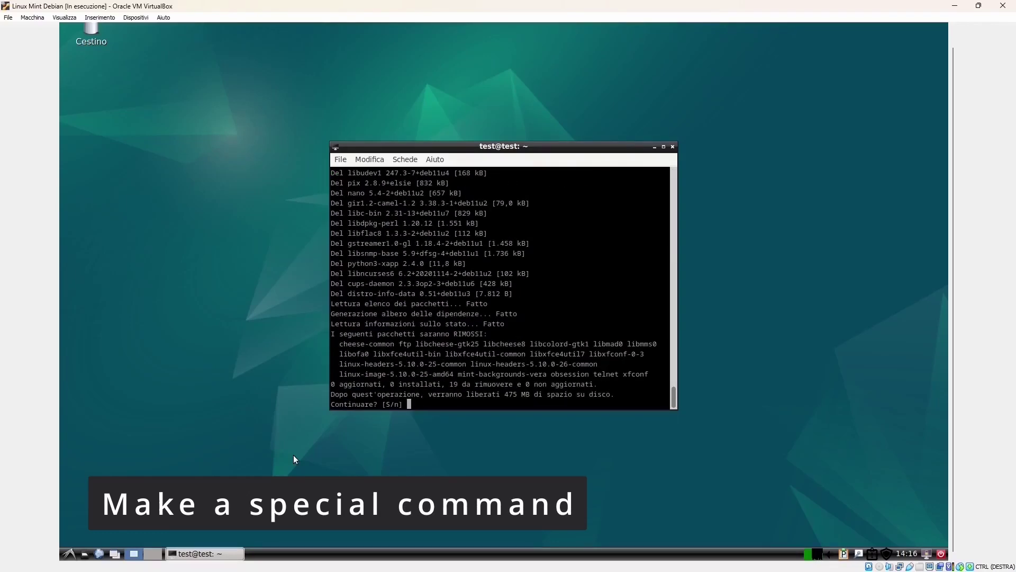
Confirm the removal of the unneeded packages with "s", and close the terminal when the cleanup is done
text(s)
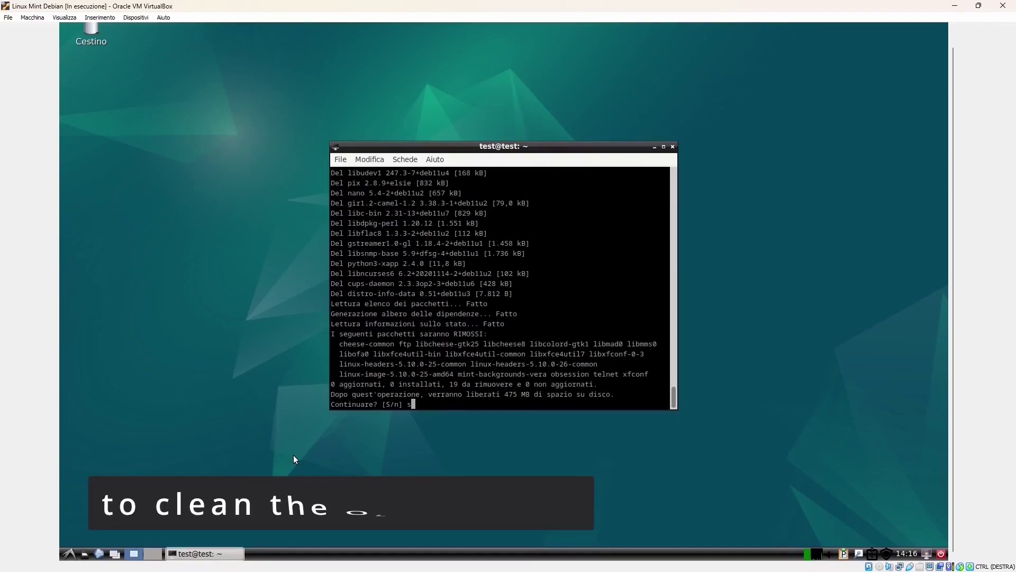
key(Return)
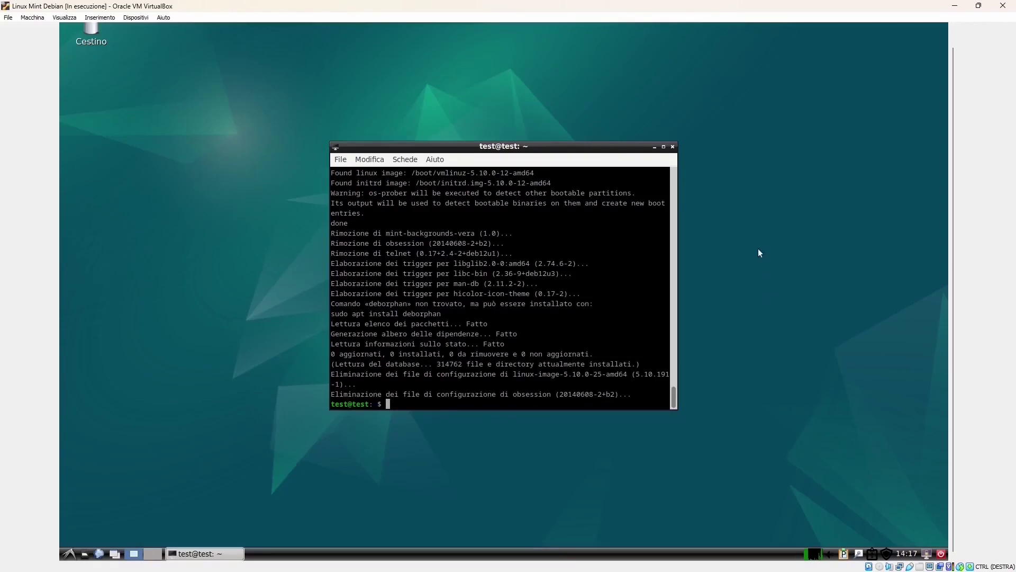
click(672, 147)
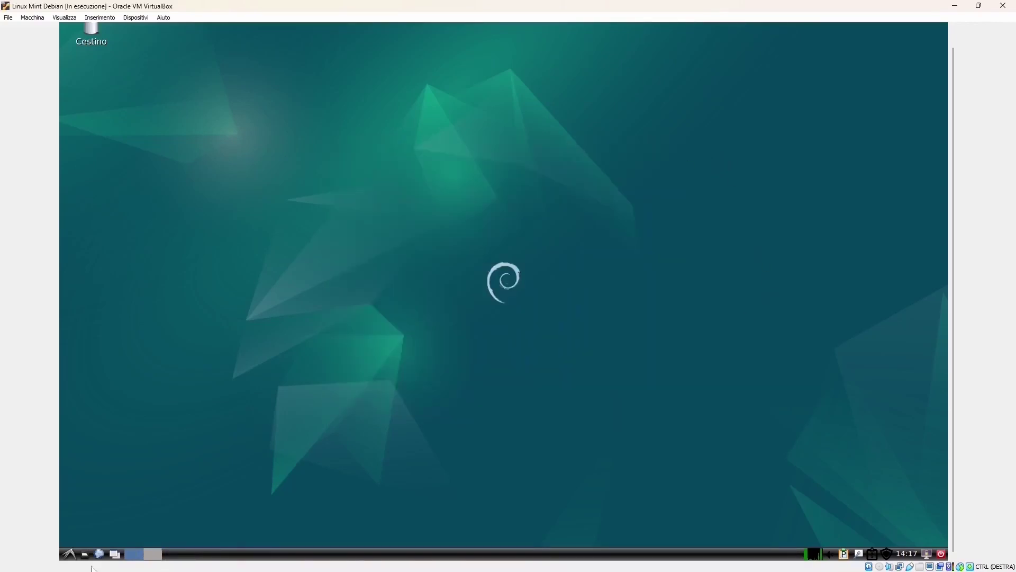
Restart the upgraded system from the LXDE 6 session dialog
click(70, 554)
click(81, 541)
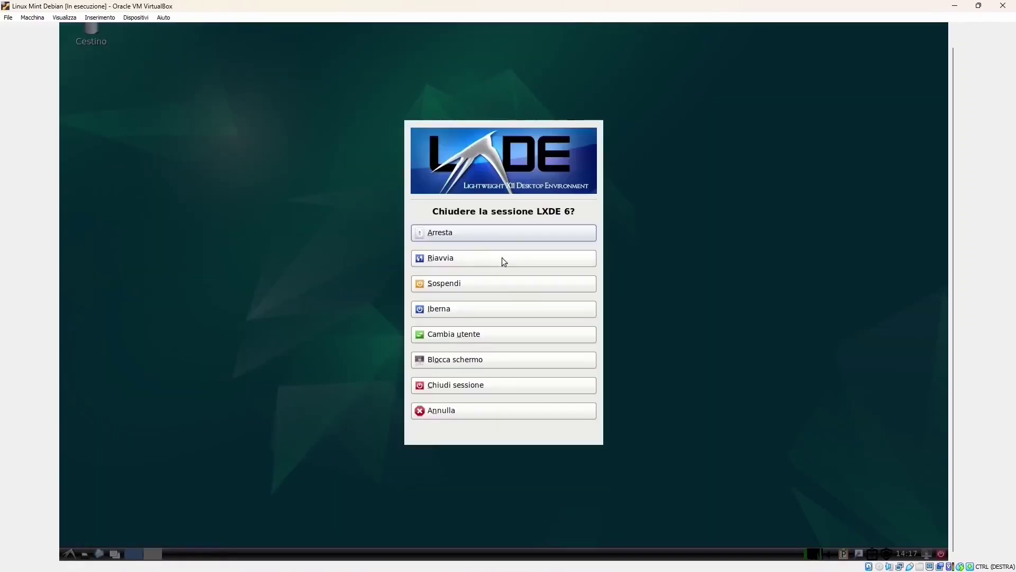
click(443, 259)
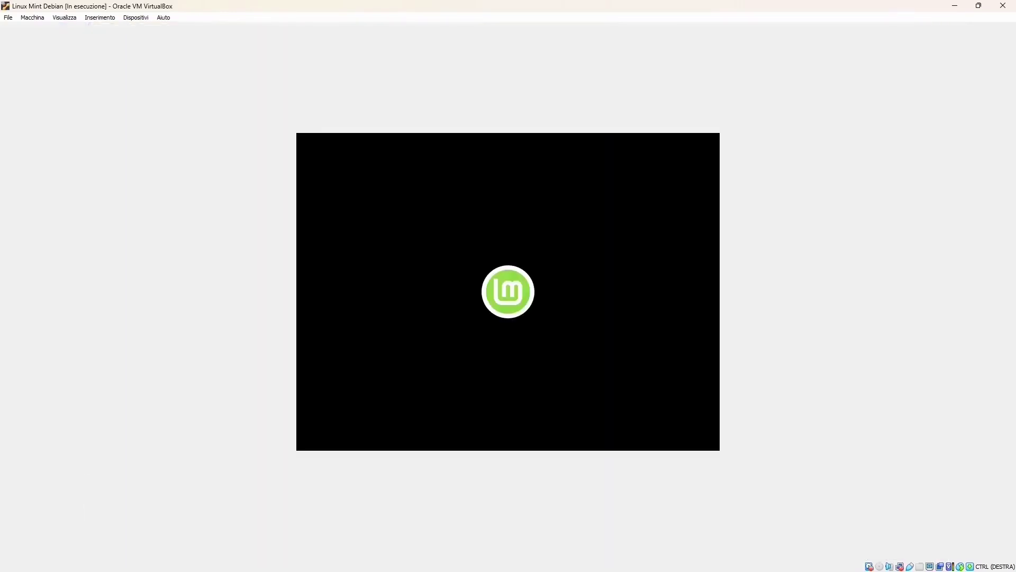